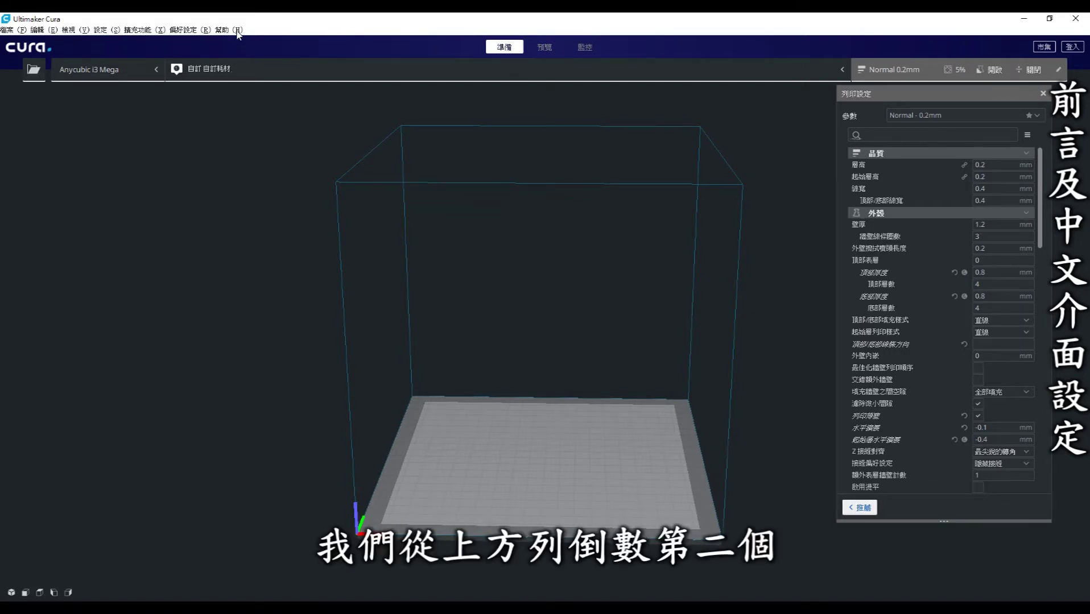
Set Cura's interface language to Traditional Chinese (正體字) in the general preferences.
left_click(193, 31)
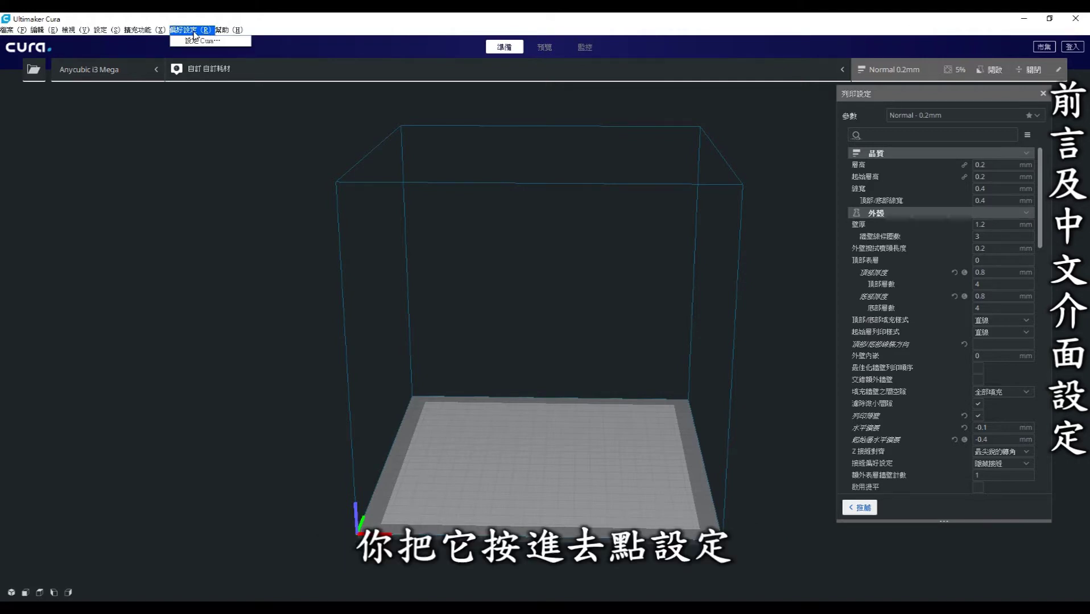
left_click(180, 40)
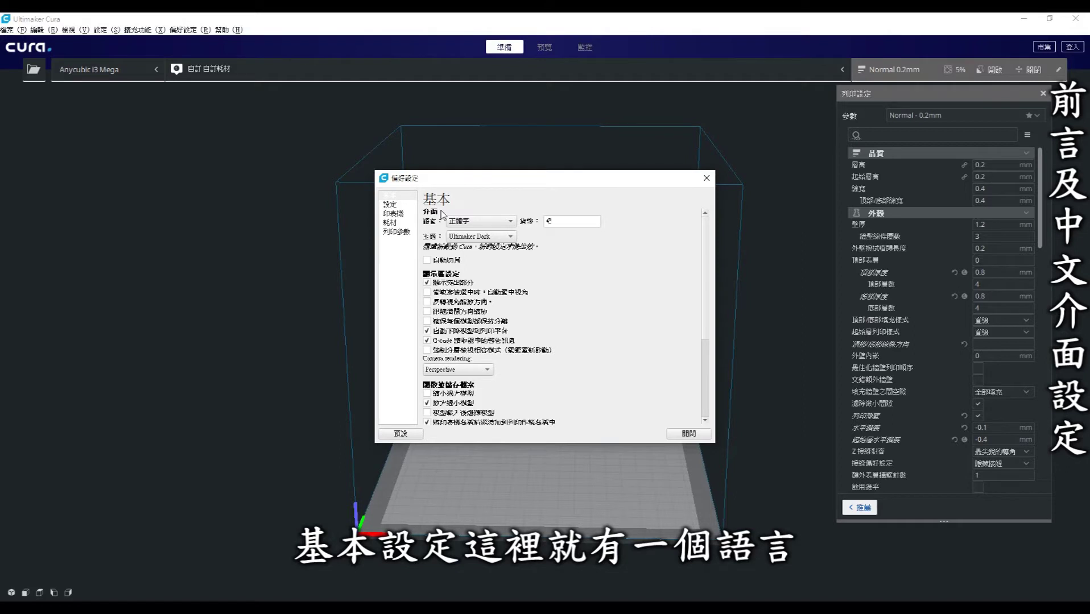
left_click(484, 221)
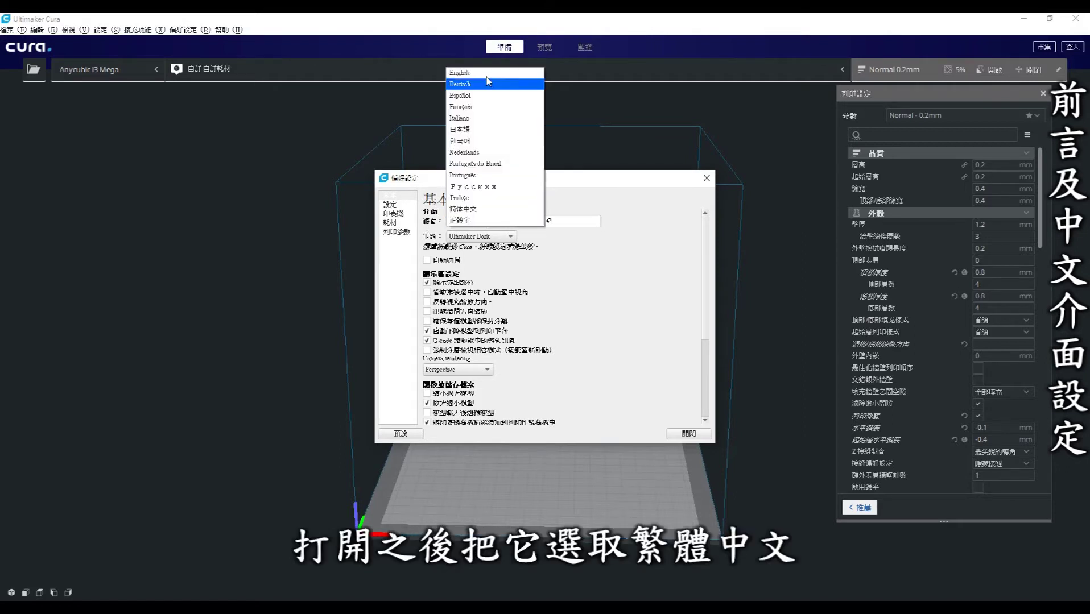
left_click(486, 221)
left_click(712, 180)
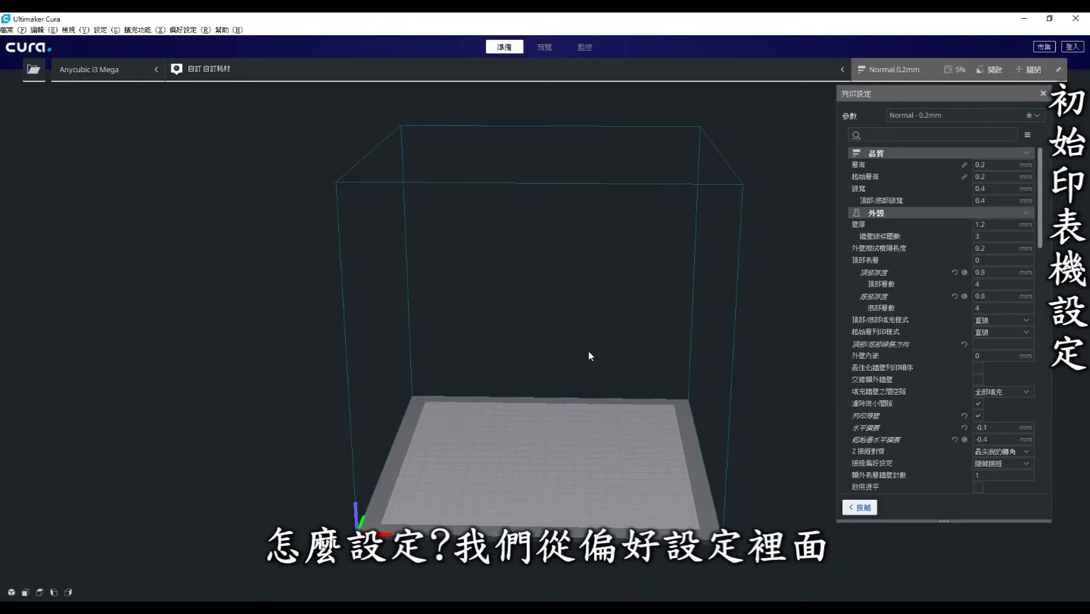
left_click(184, 31)
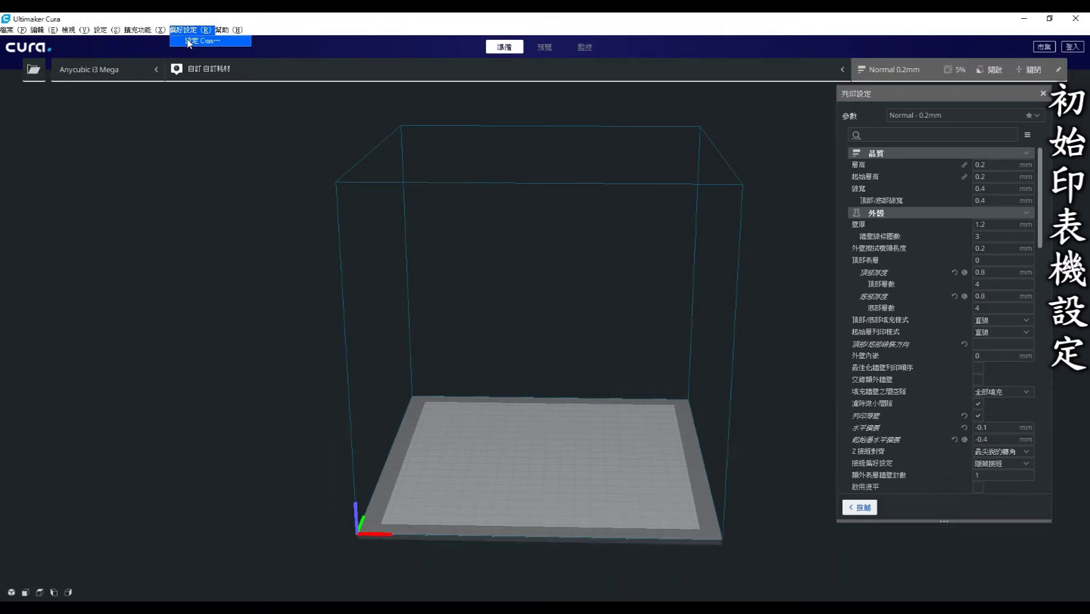
left_click(196, 38)
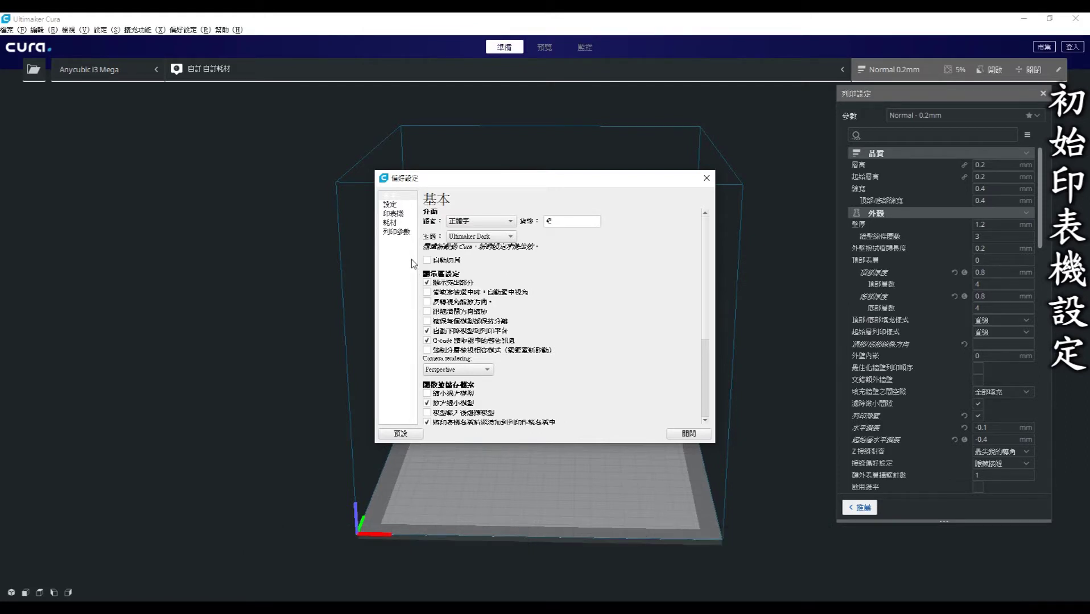
left_click(400, 214)
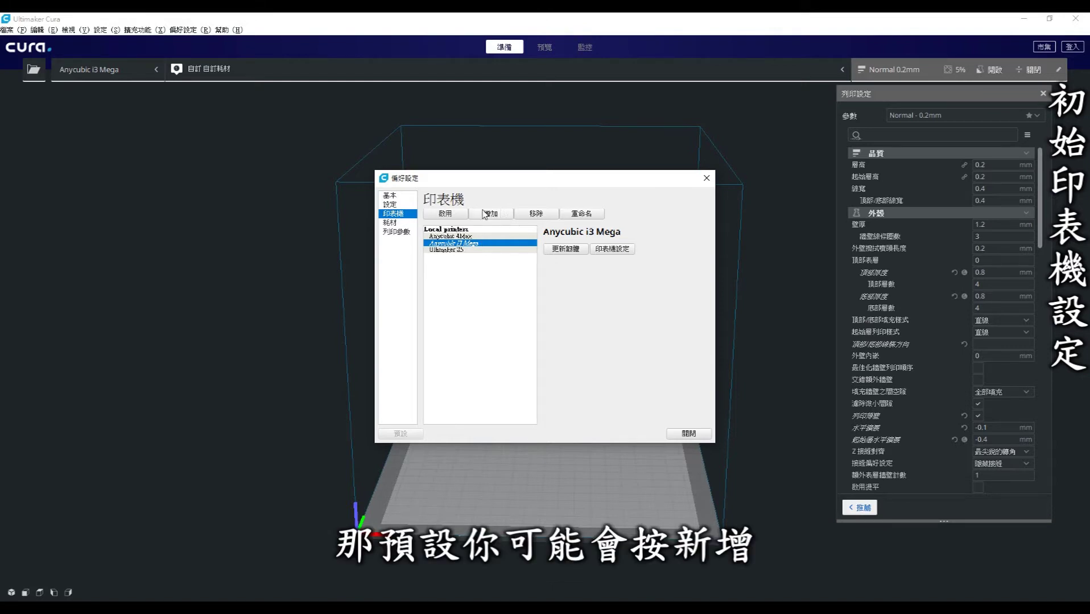
left_click(490, 215)
left_click(490, 297)
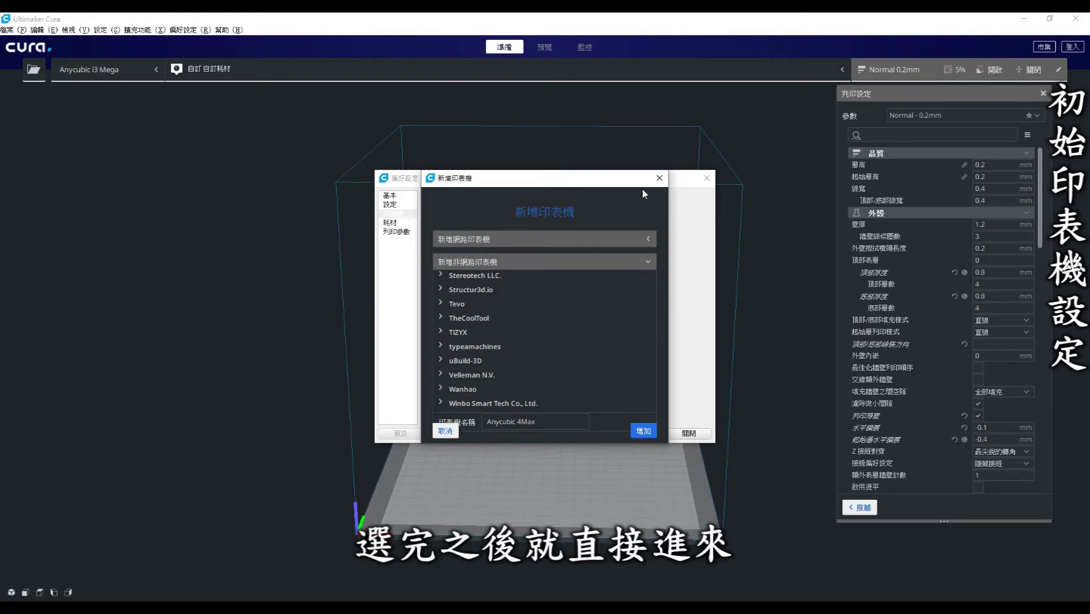
left_click(659, 178)
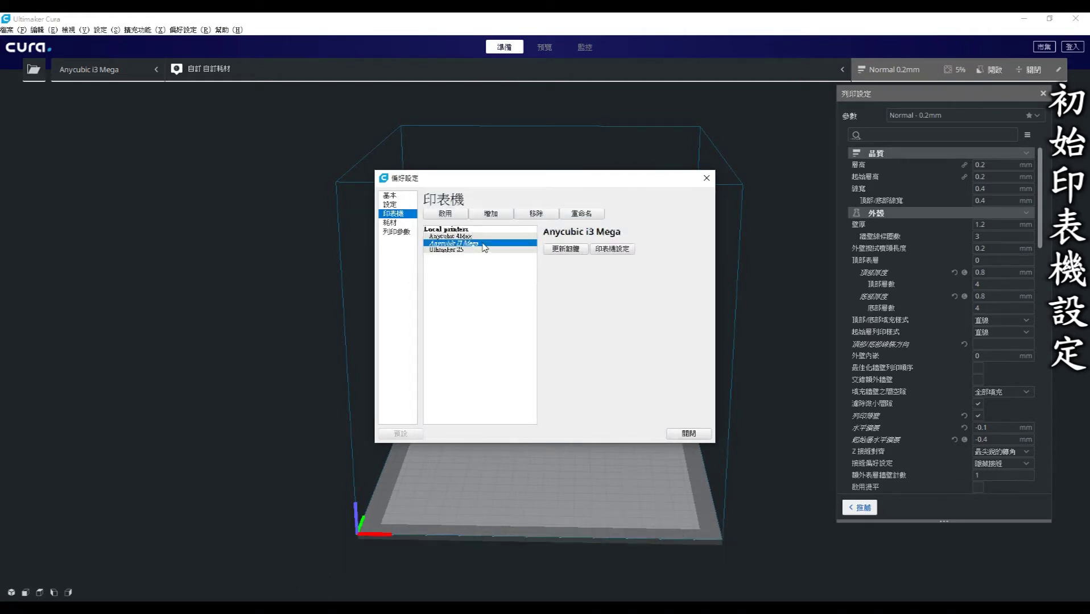
left_click(613, 249)
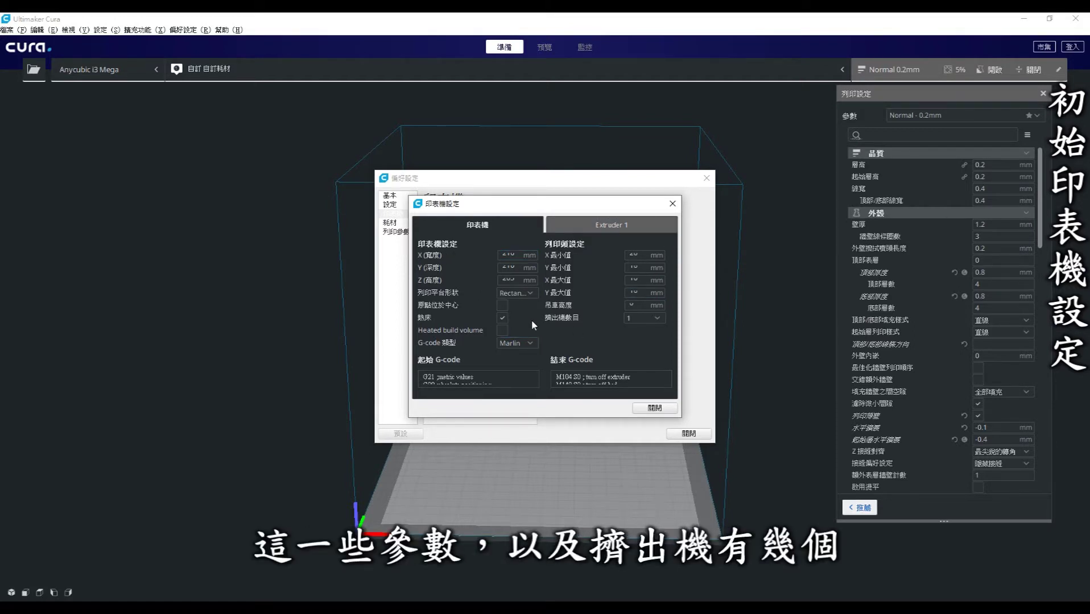
left_click(615, 226)
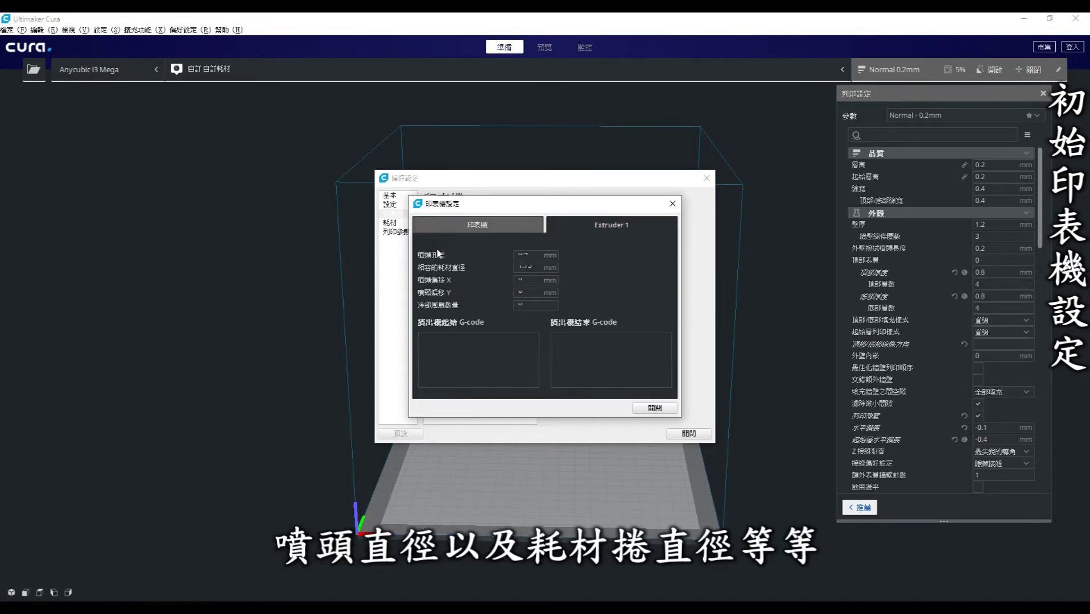
left_click(534, 267)
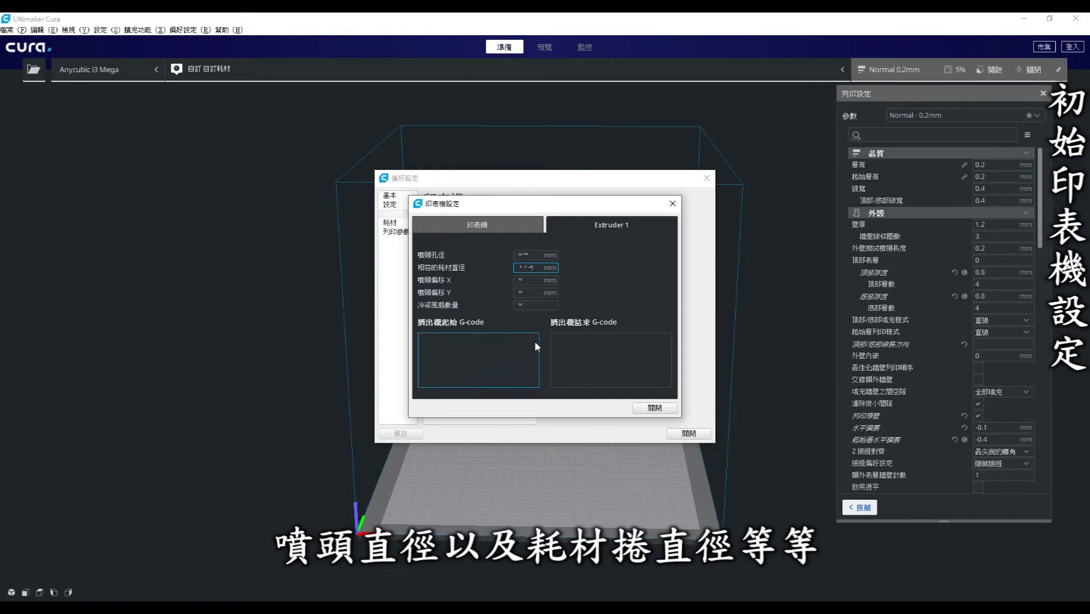
left_click(477, 224)
left_click(654, 408)
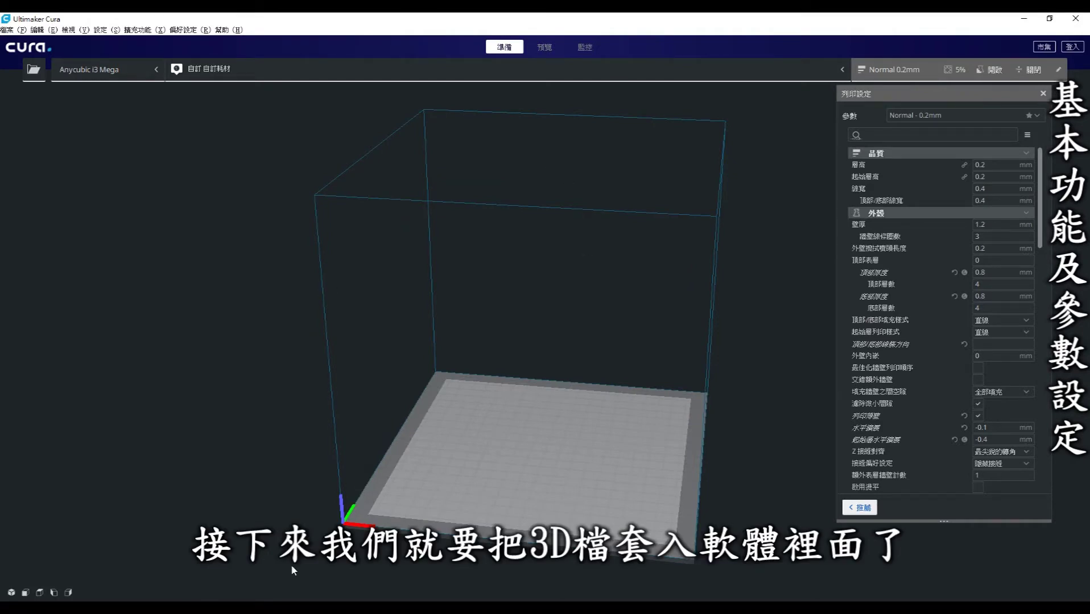
Drag owl_pair from the 示範 folder onto the centre of Cura's build plate.
left_click(329, 576)
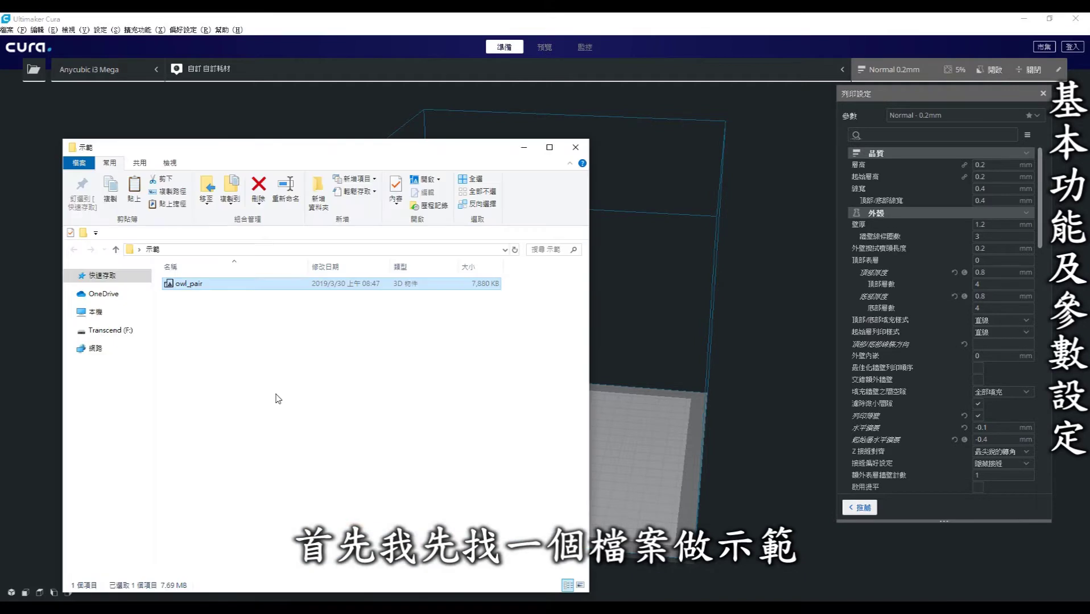
left_click_drag(188, 283, 646, 322)
left_click(524, 148)
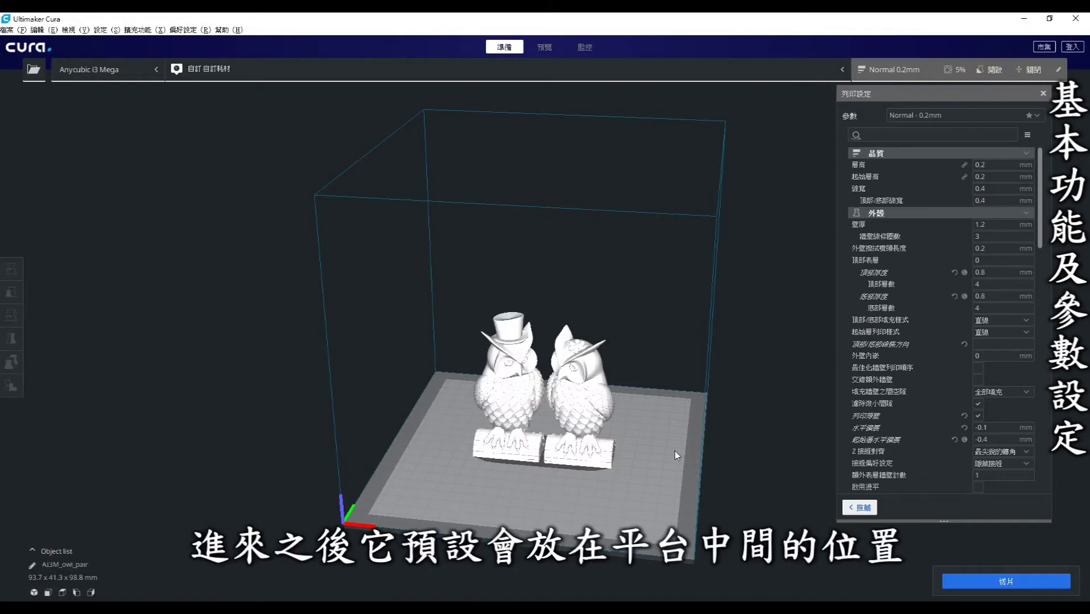
right_click_drag(677, 457, 674, 373)
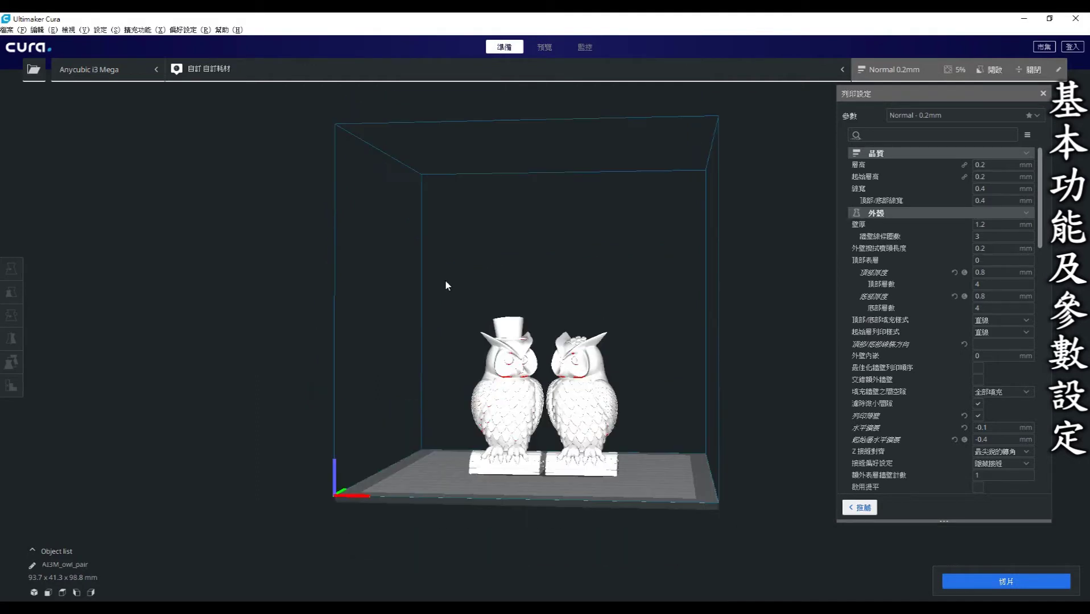
Move the owl pair to an X position of 50 mm with the Move tool.
key("ctrl+a")
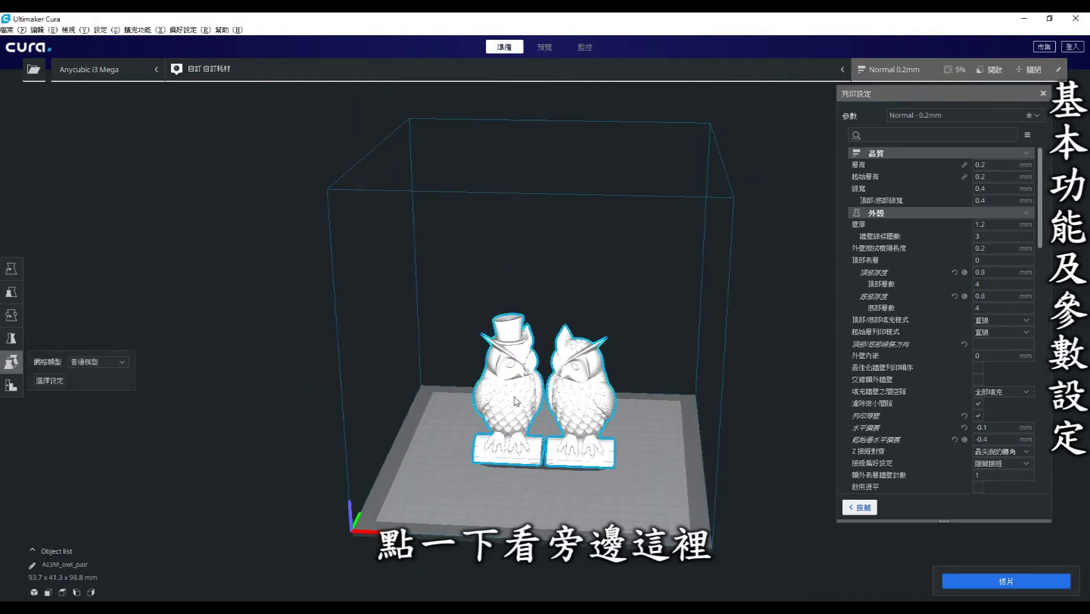
left_click(9, 270)
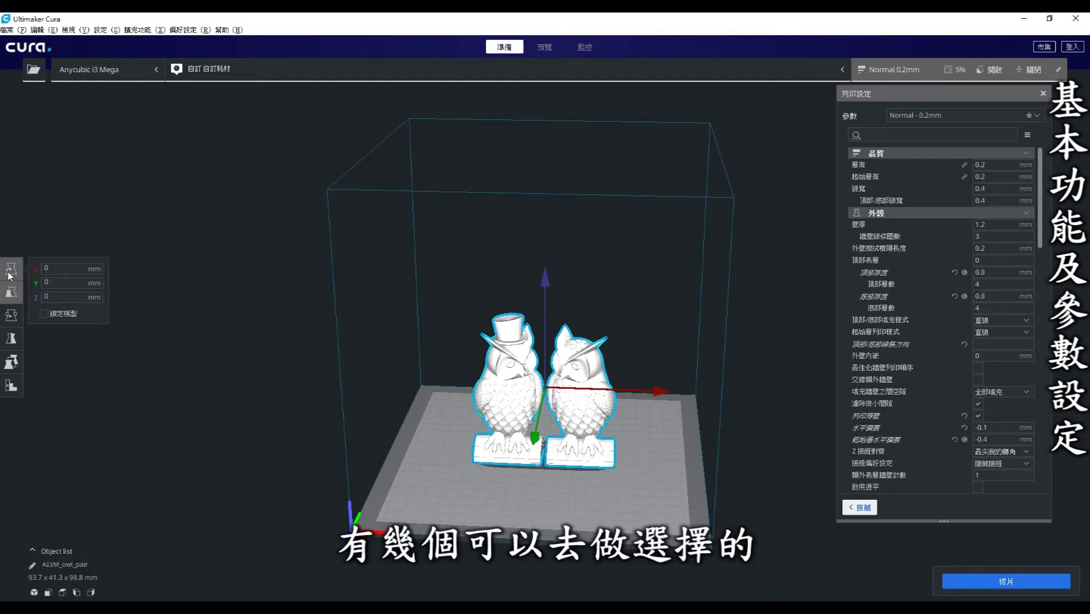
left_click(57, 269)
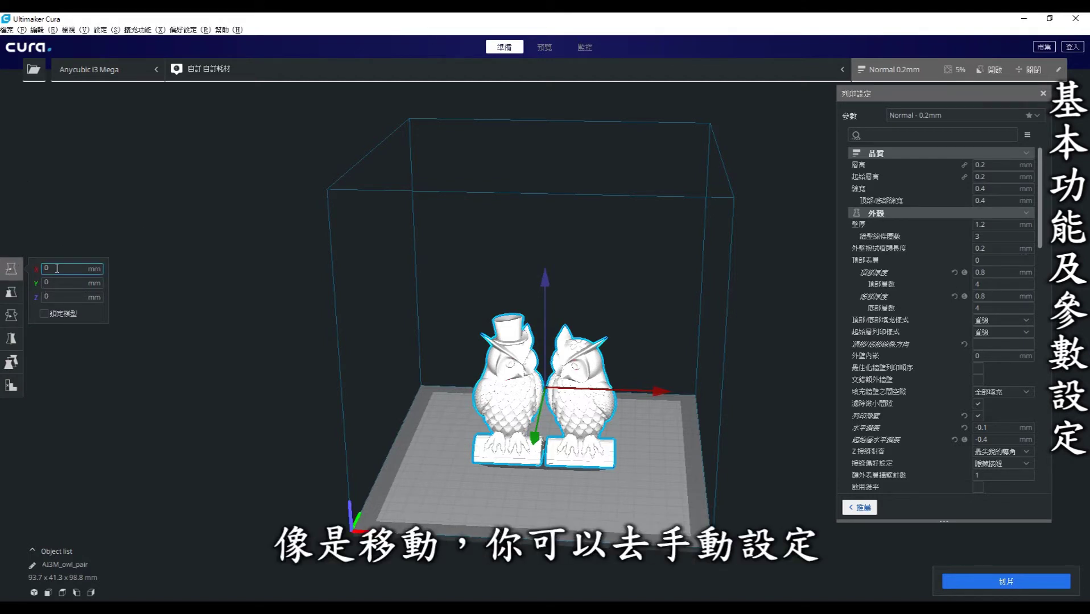
double_click(57, 269)
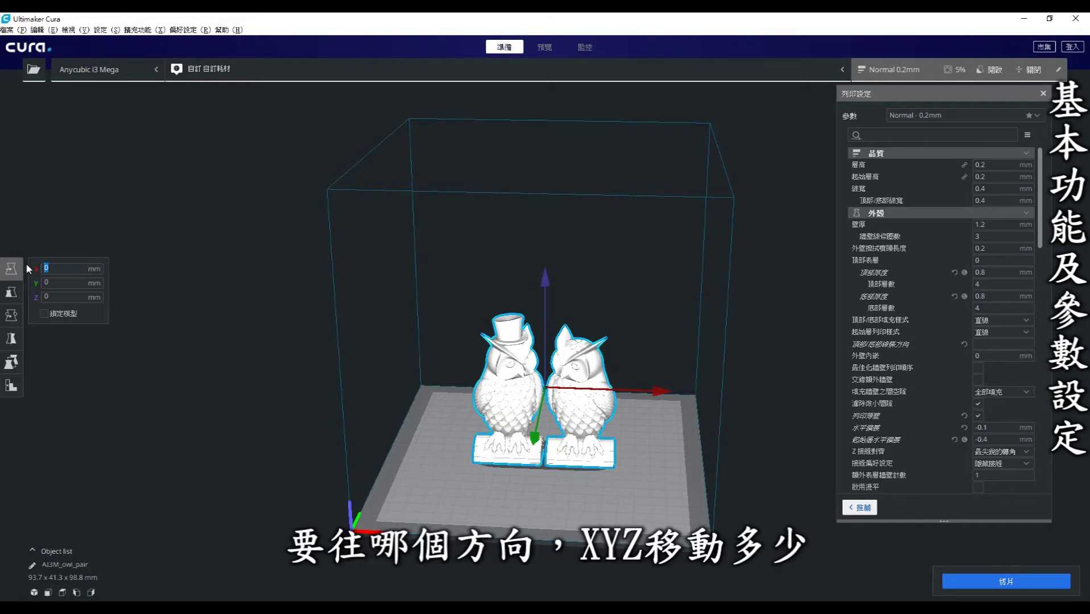
type("50")
key("Return")
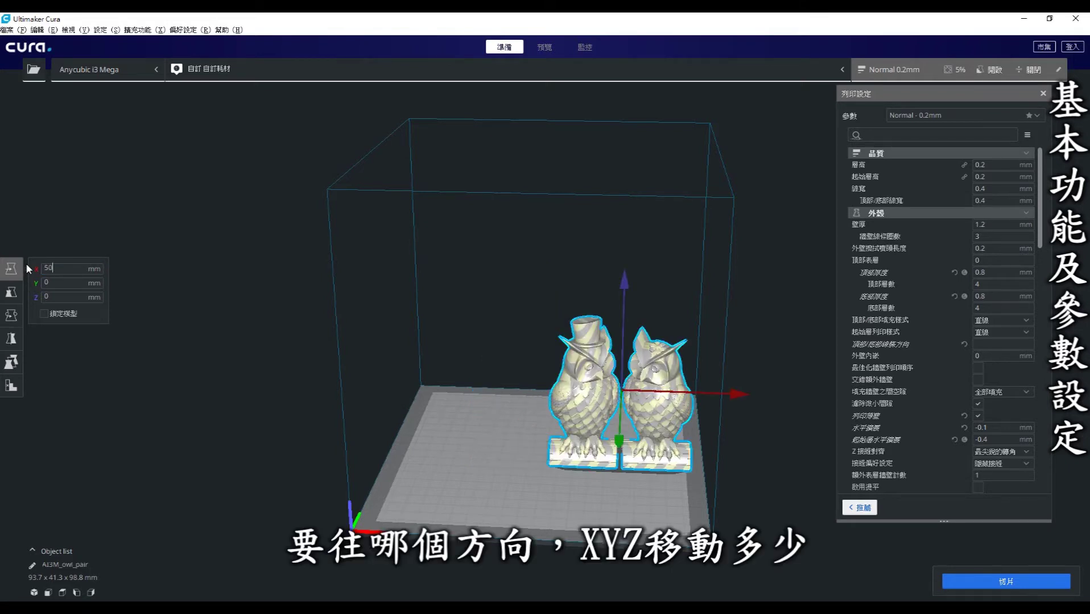
type("0")
left_click(420, 385)
Drag the owl pair back-left on the plate, then set its Y position to 0.
left_click(510, 455)
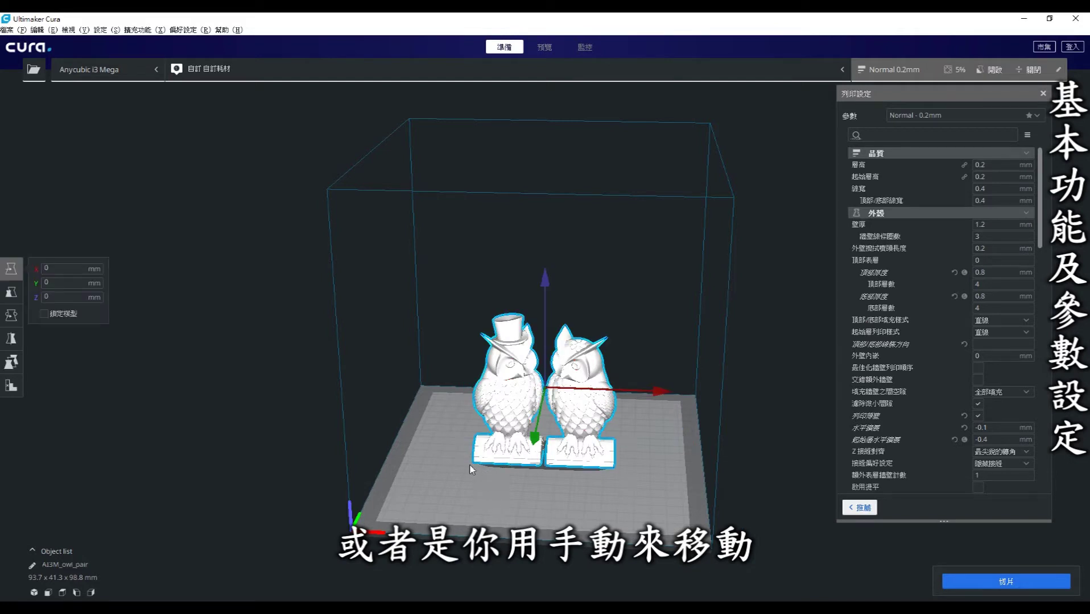
mouse_move(488, 468)
left_mouse_down()
mouse_move(486, 437)
mouse_move(498, 434)
left_mouse_up()
double_click(40, 281)
type("0")
key("Return")
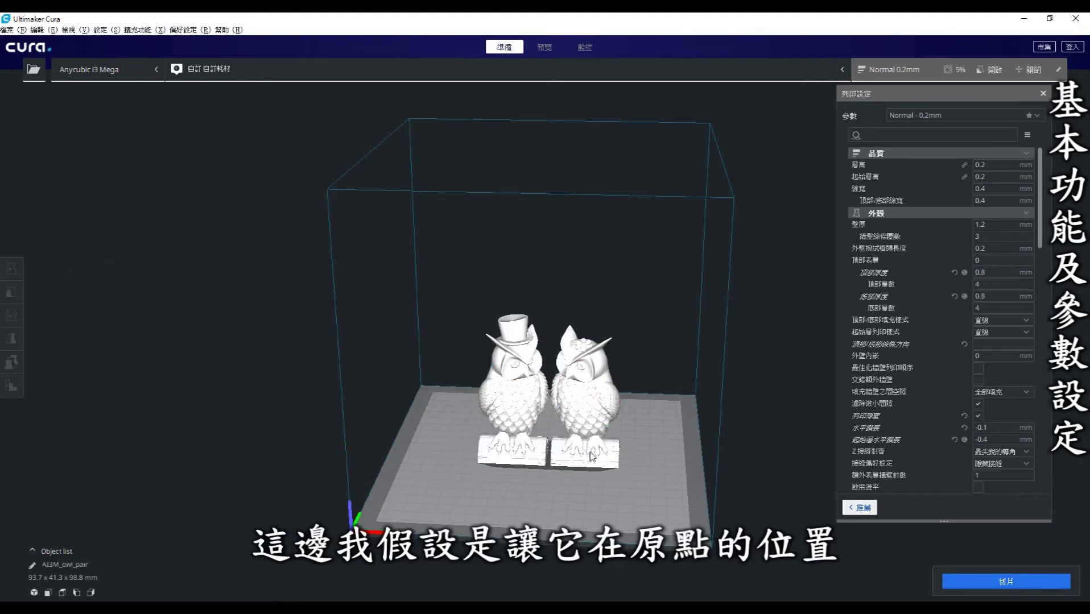
key("ctrl+a")
Set the owl pair's X position back to 0 and deselect it.
left_click(36, 258)
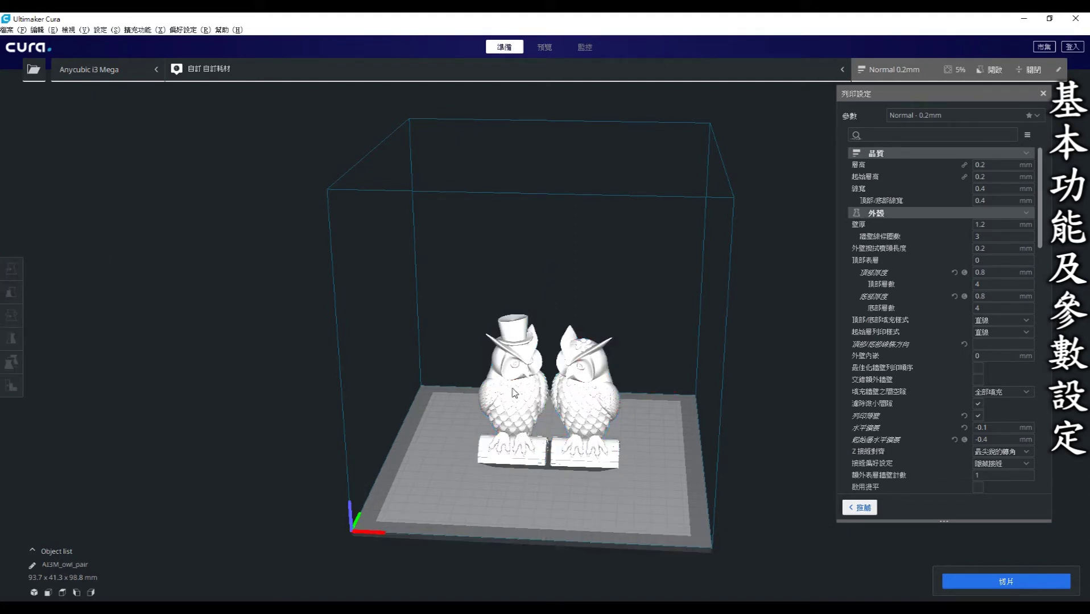
key("ctrl+a")
type("0")
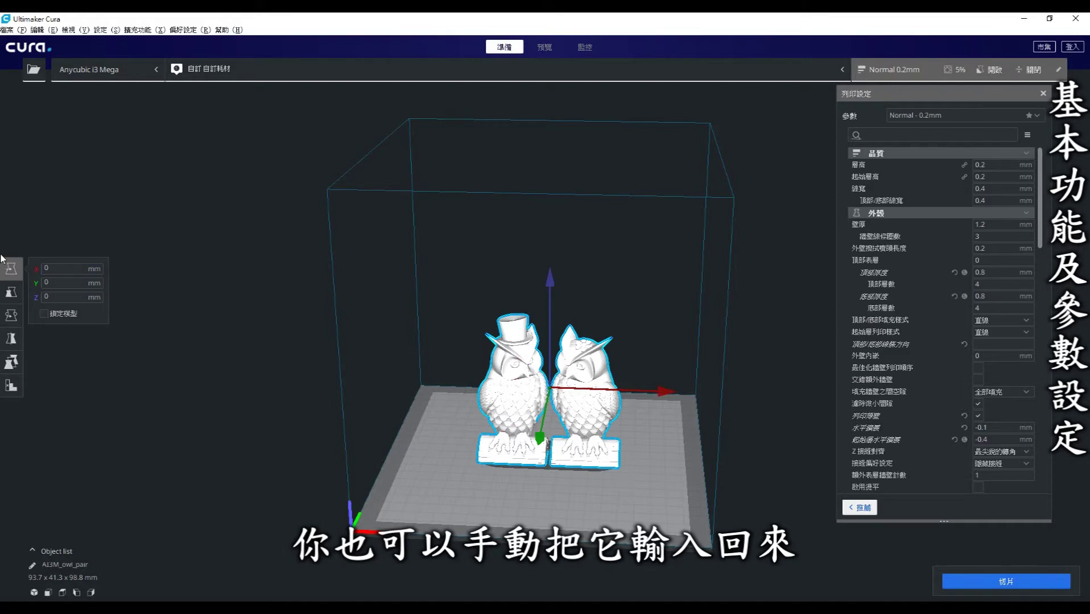
key("Return")
left_click(338, 364)
left_click(509, 377)
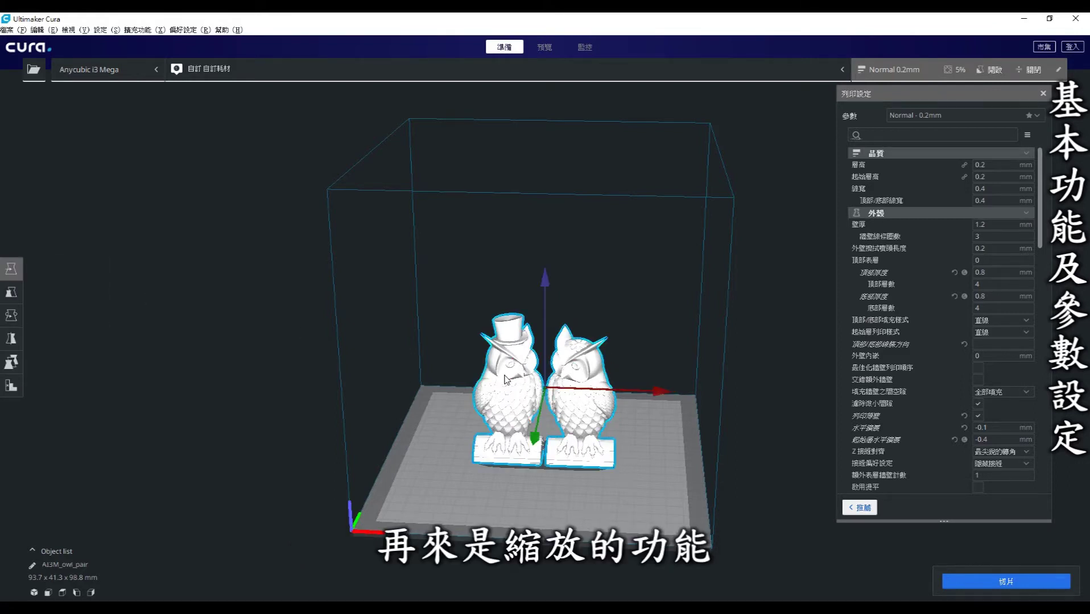
left_click(10, 293)
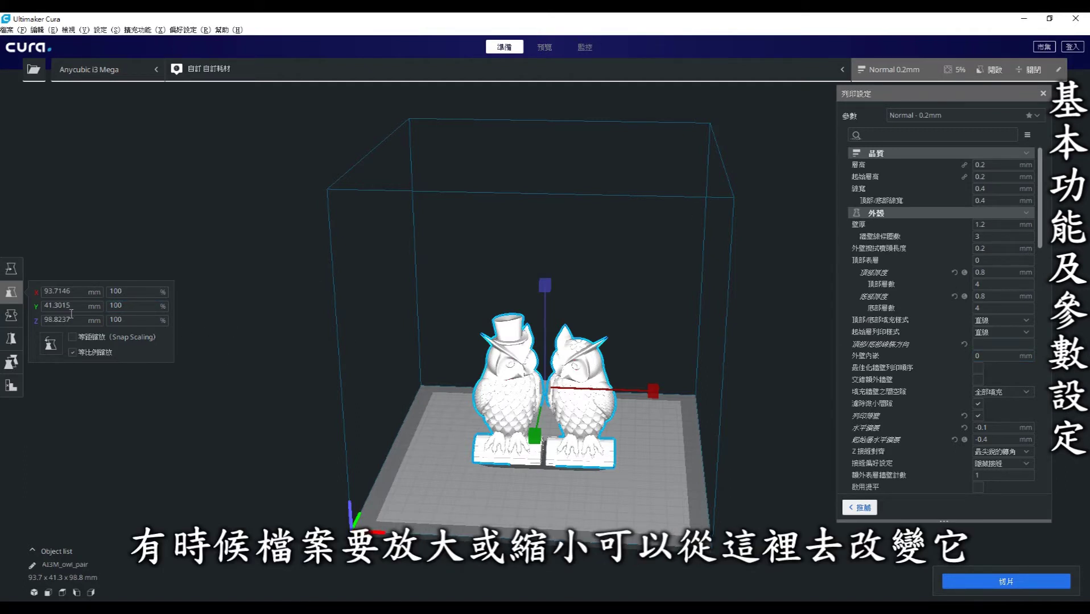
left_click_drag(79, 321, 26, 324)
type("50")
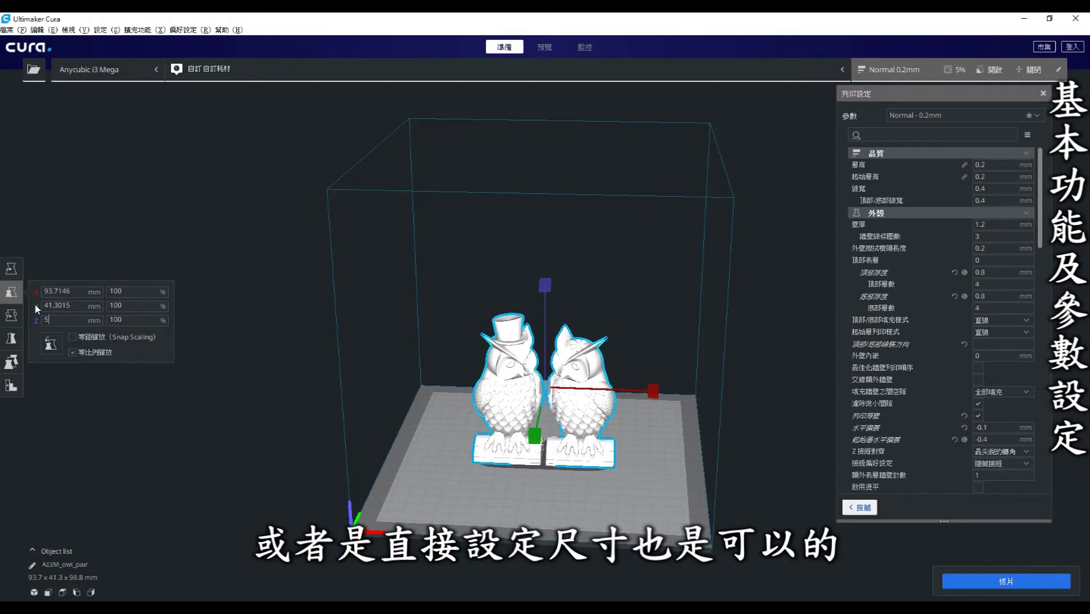
key("Return")
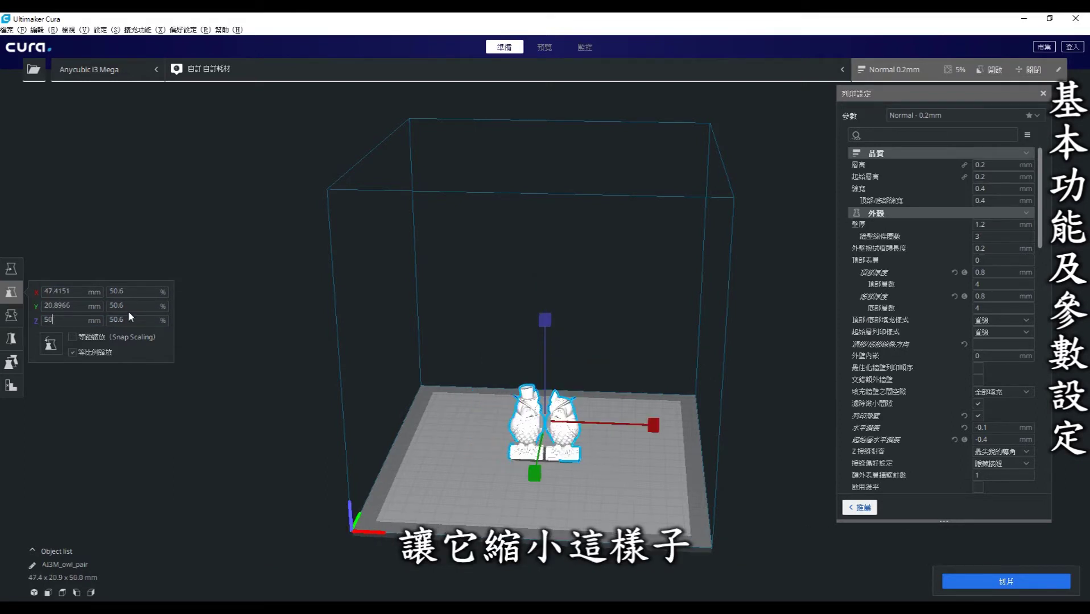
left_click(132, 319)
left_click(539, 421)
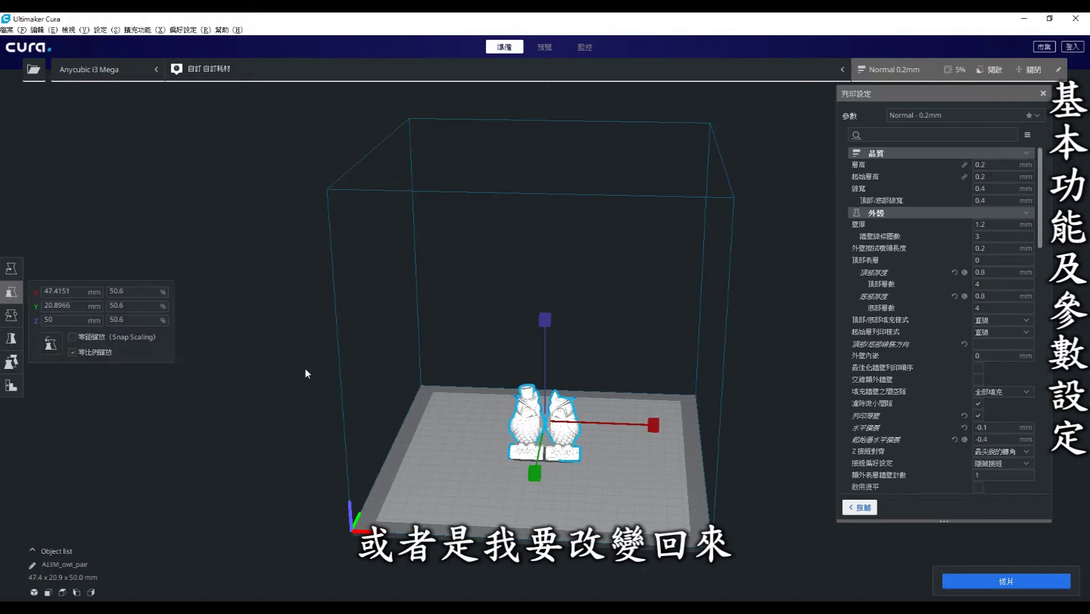
left_click(128, 314)
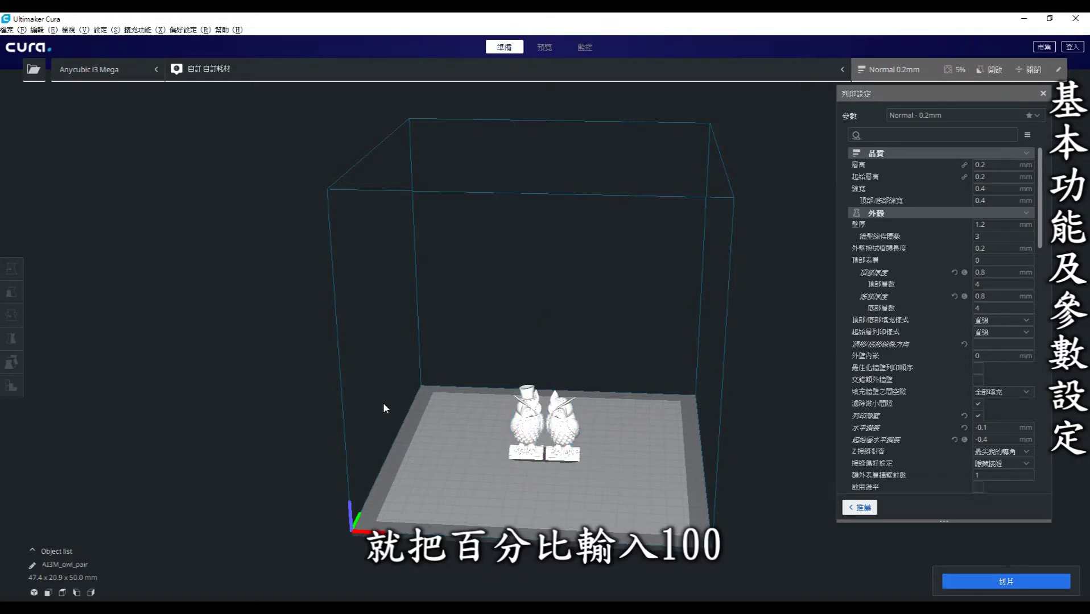
left_click(520, 441)
left_click(137, 320)
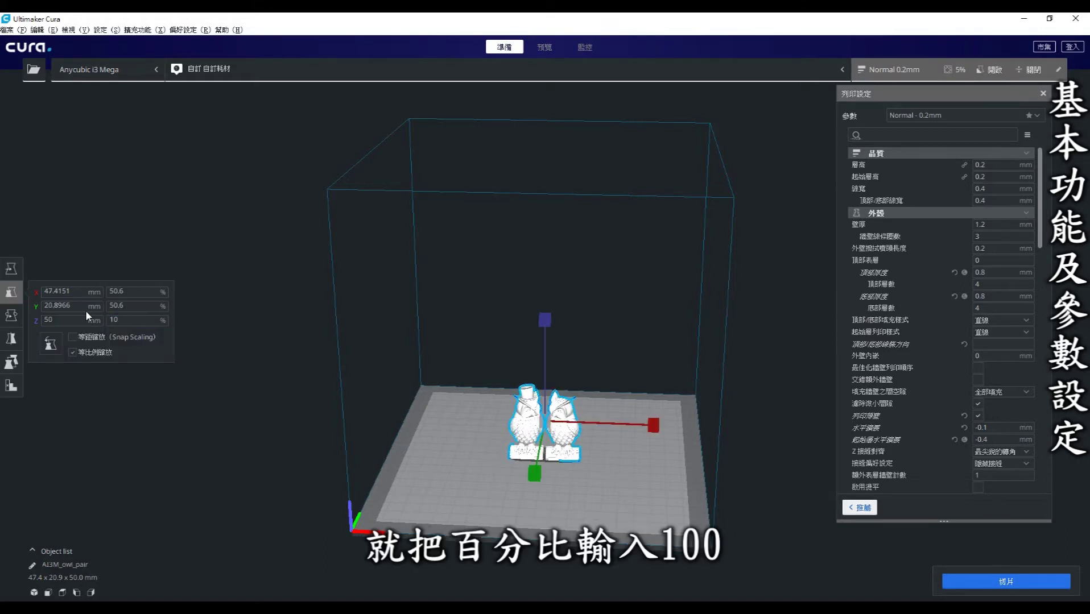
type("100")
key("Return")
left_click(209, 305)
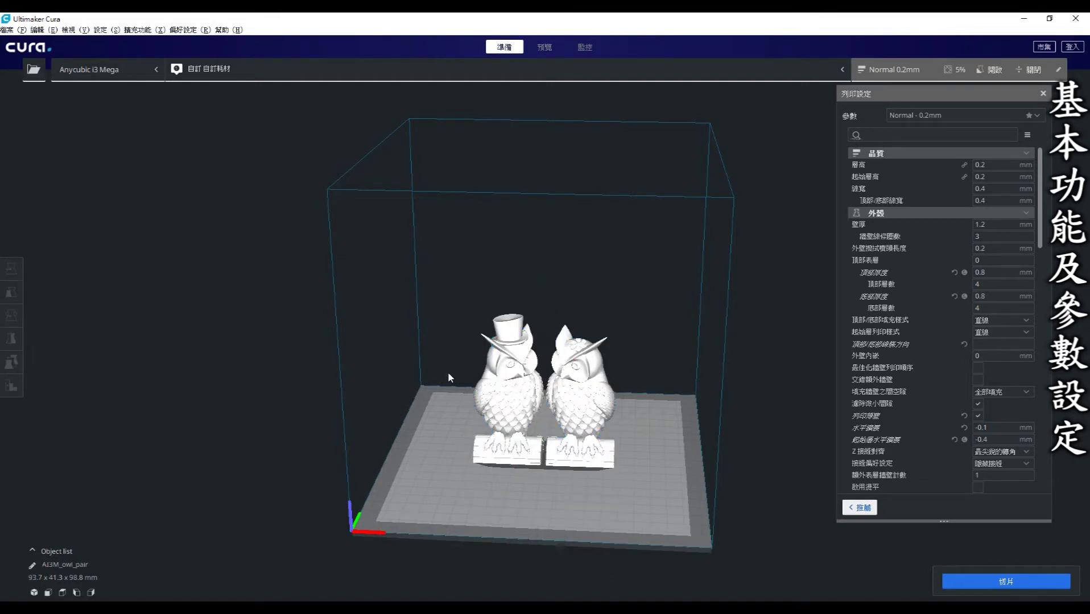
key("ctrl+a")
left_click(11, 315)
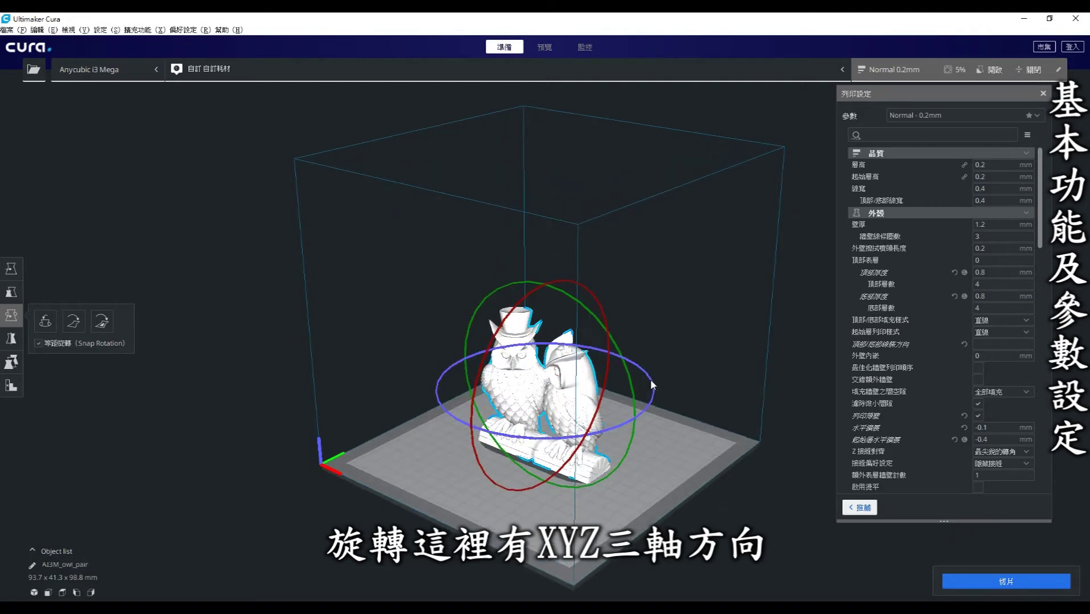
mouse_move(650, 382)
left_mouse_down()
mouse_move(600, 417)
mouse_move(665, 396)
left_mouse_up()
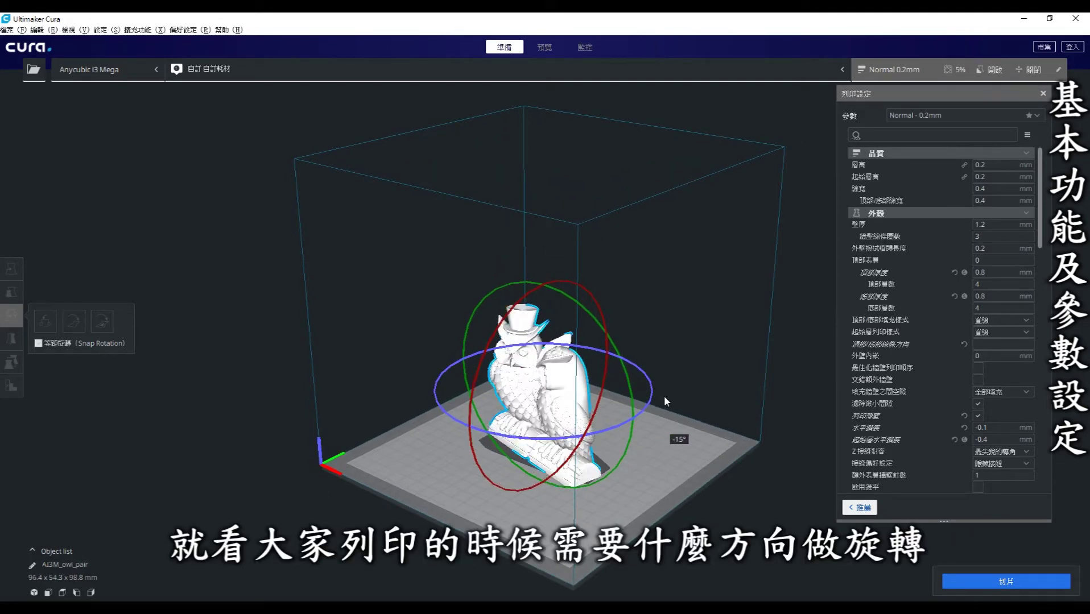
left_click_drag(664, 396, 688, 381)
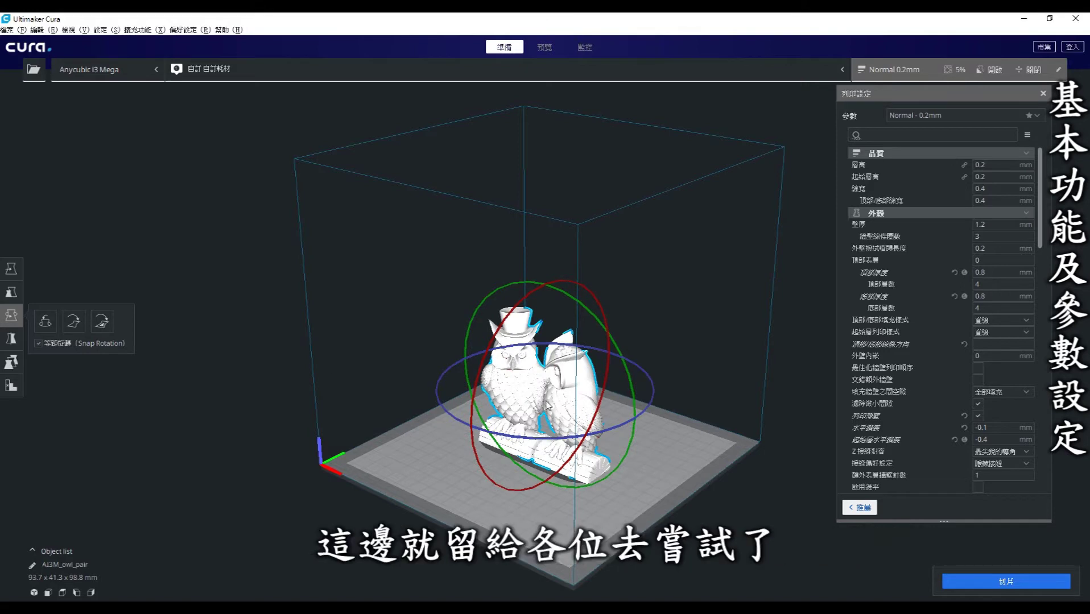
left_click_drag(518, 308, 534, 301)
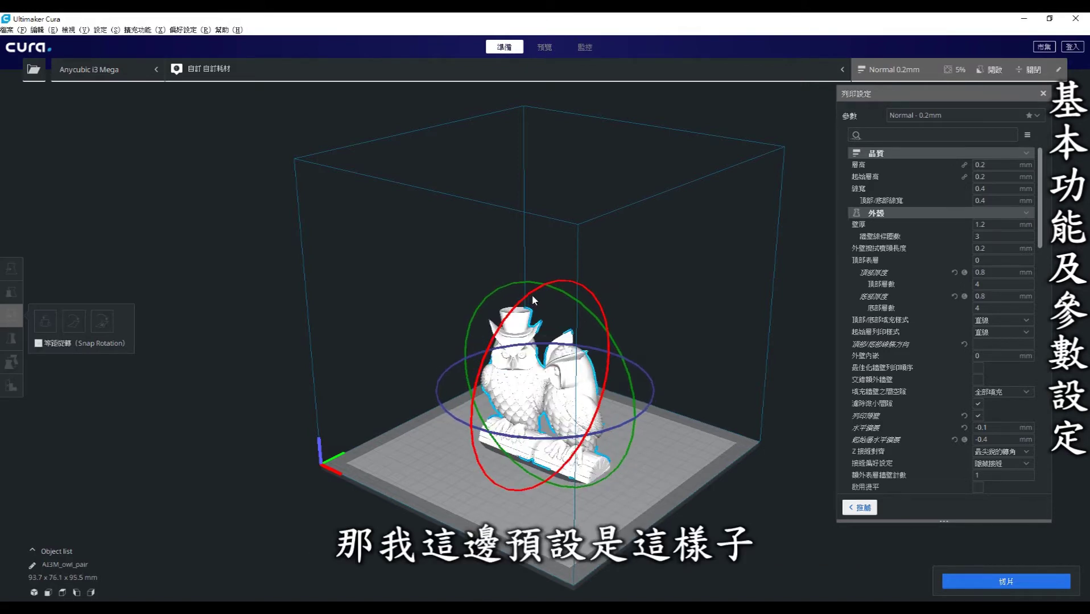
left_click(422, 301)
mouse_move(353, 357)
right_mouse_down()
mouse_move(404, 302)
mouse_move(420, 327)
right_mouse_up()
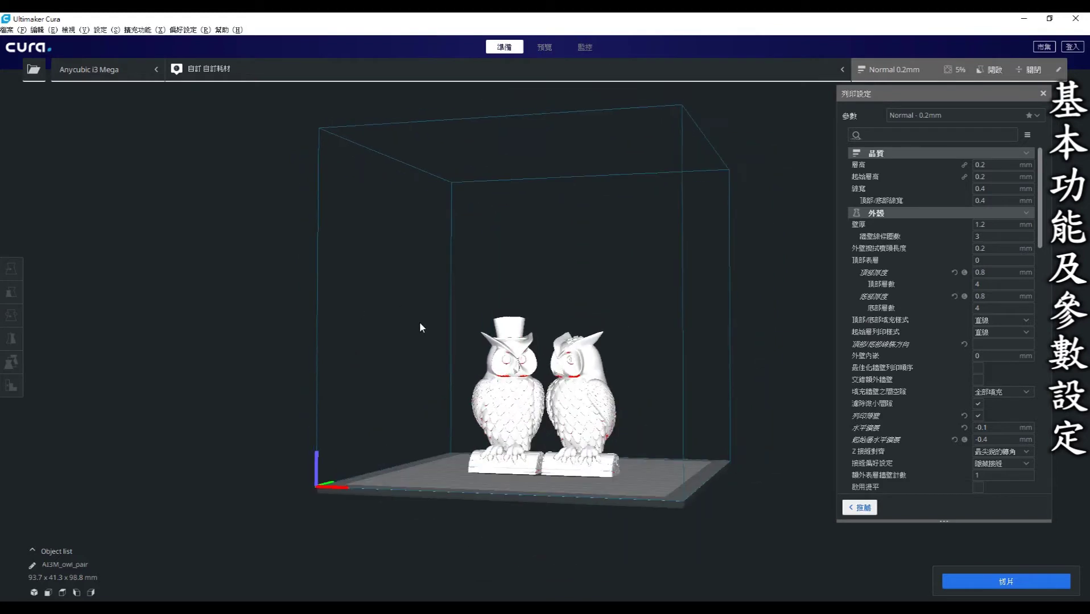
left_click(493, 395)
left_click(11, 340)
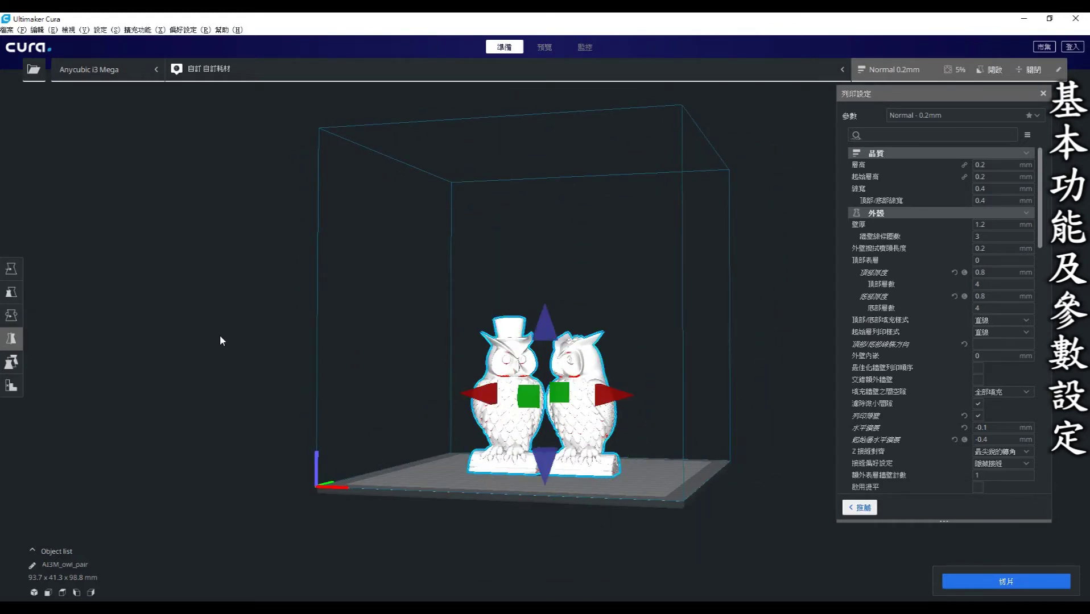
right_click_drag(313, 316, 314, 342)
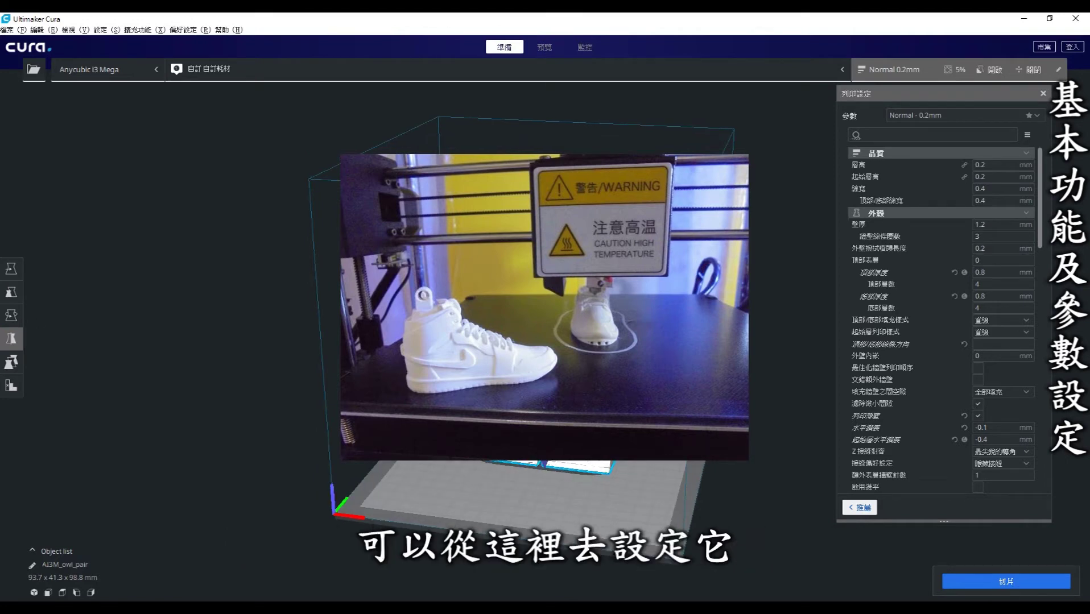
left_click(557, 370)
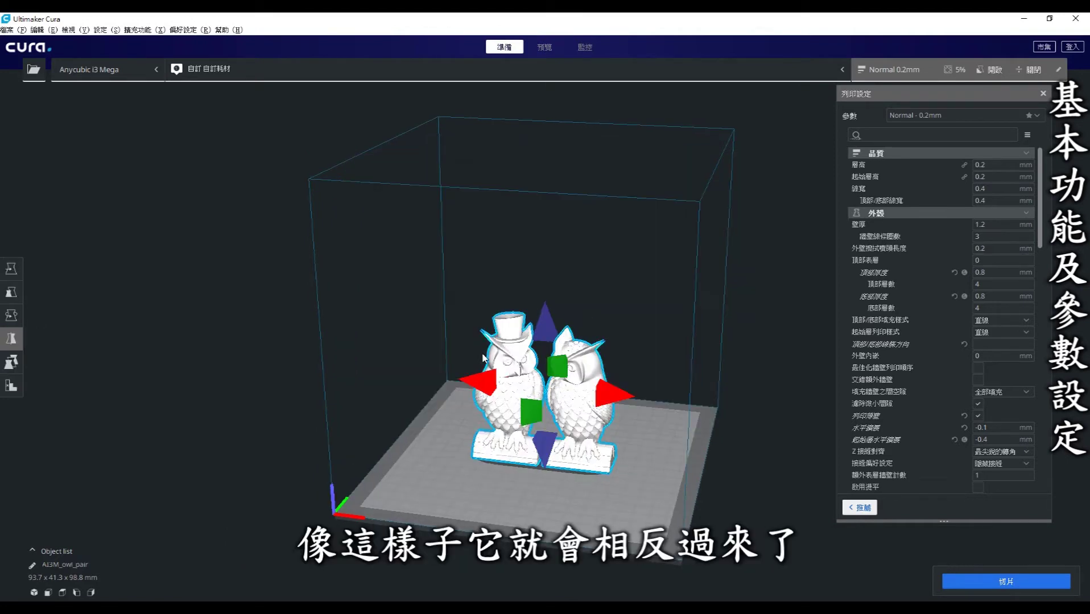
left_click(557, 370)
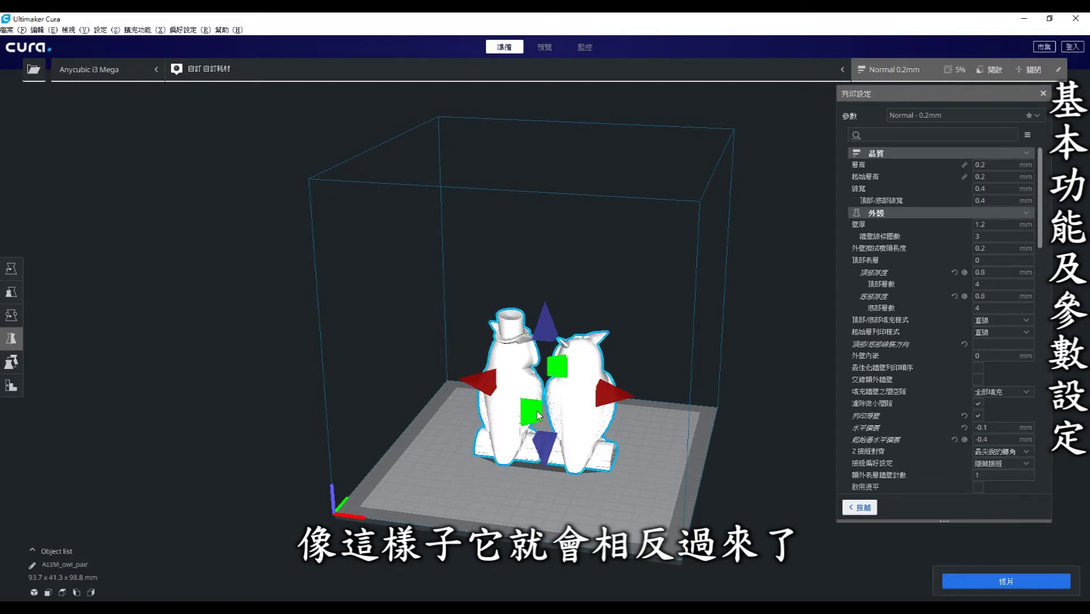
left_click(557, 370)
left_click(358, 368)
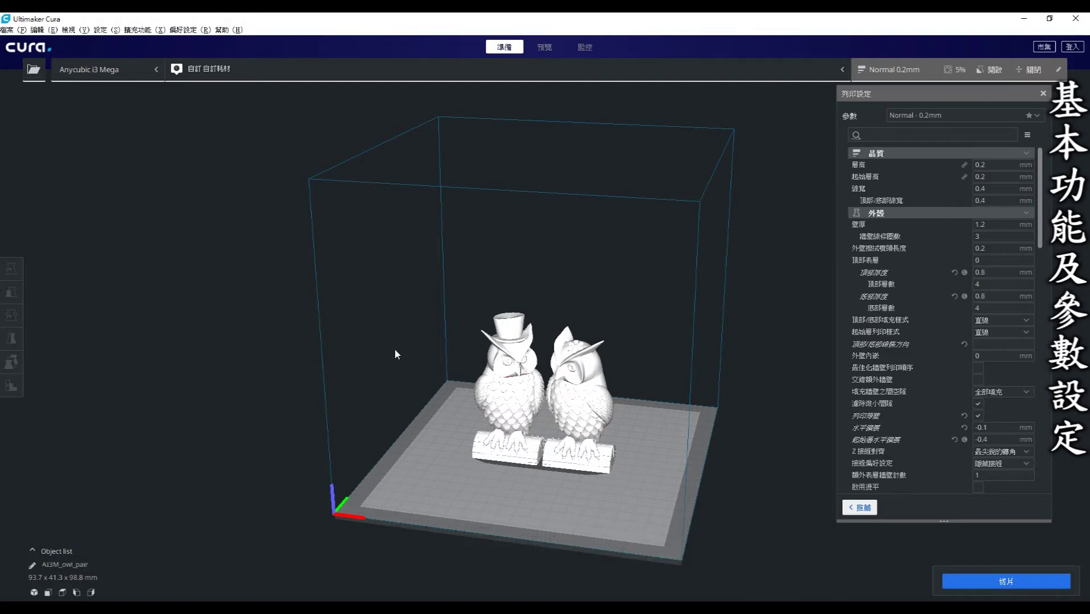
right_click_drag(396, 353, 408, 332)
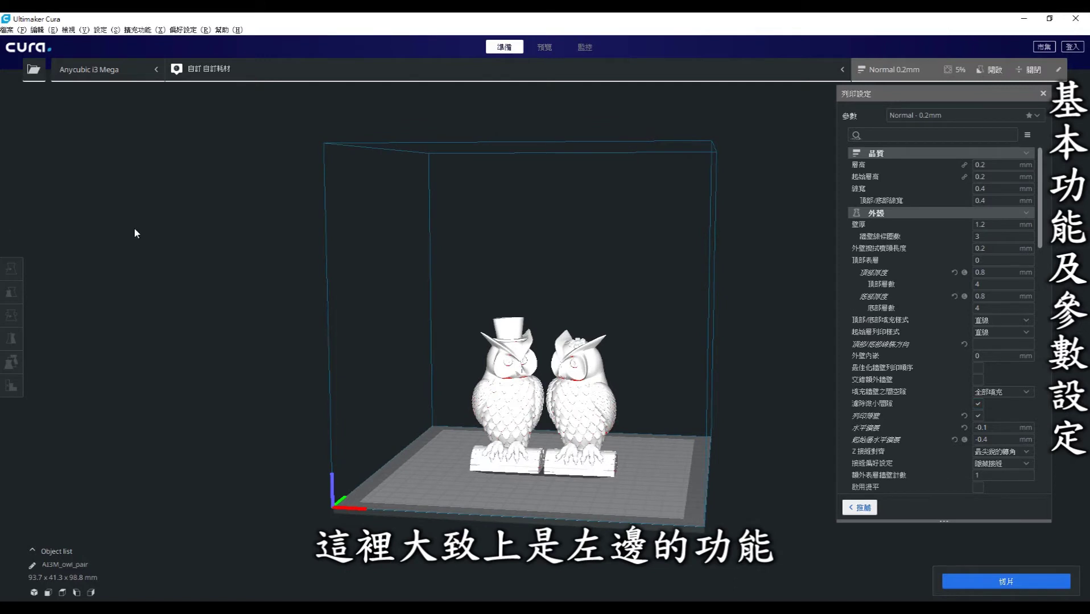
mouse_move(585, 242)
right_mouse_down()
mouse_move(579, 251)
mouse_move(714, 199)
right_mouse_up()
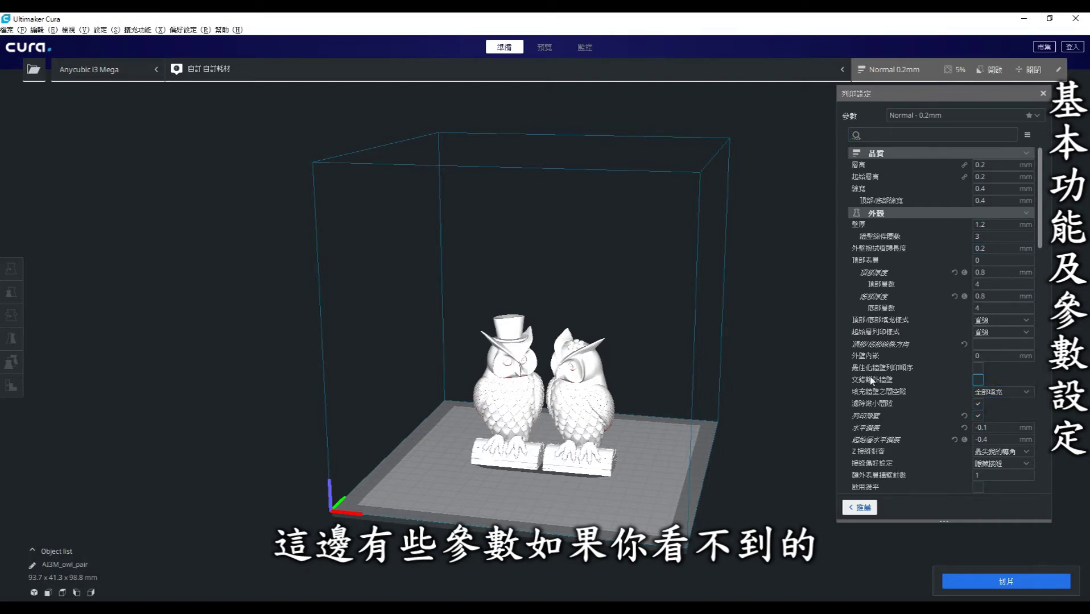
mouse_move(996, 213)
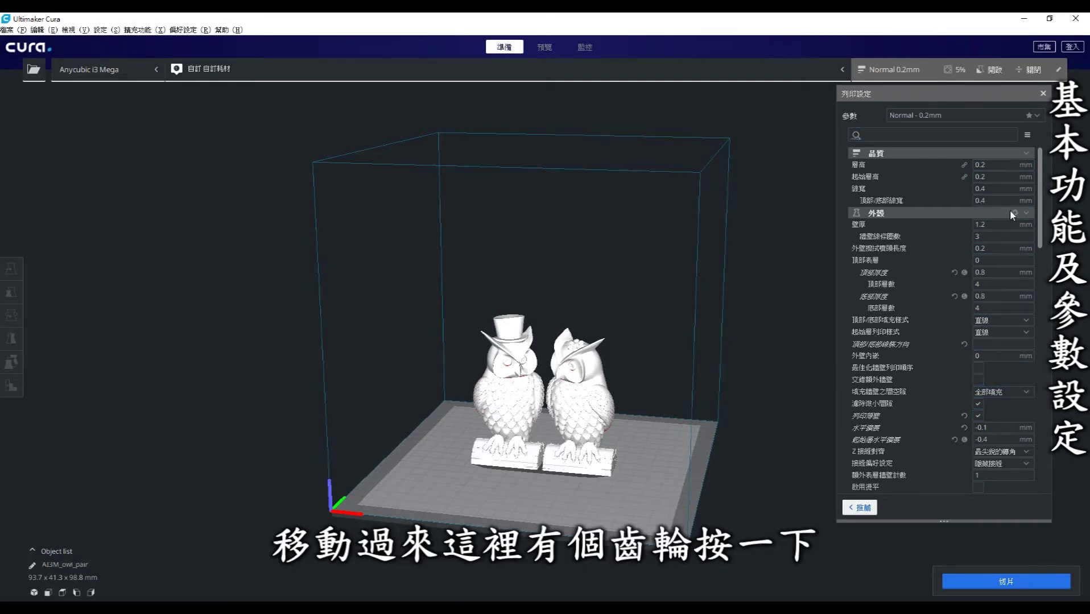
left_click(1014, 214)
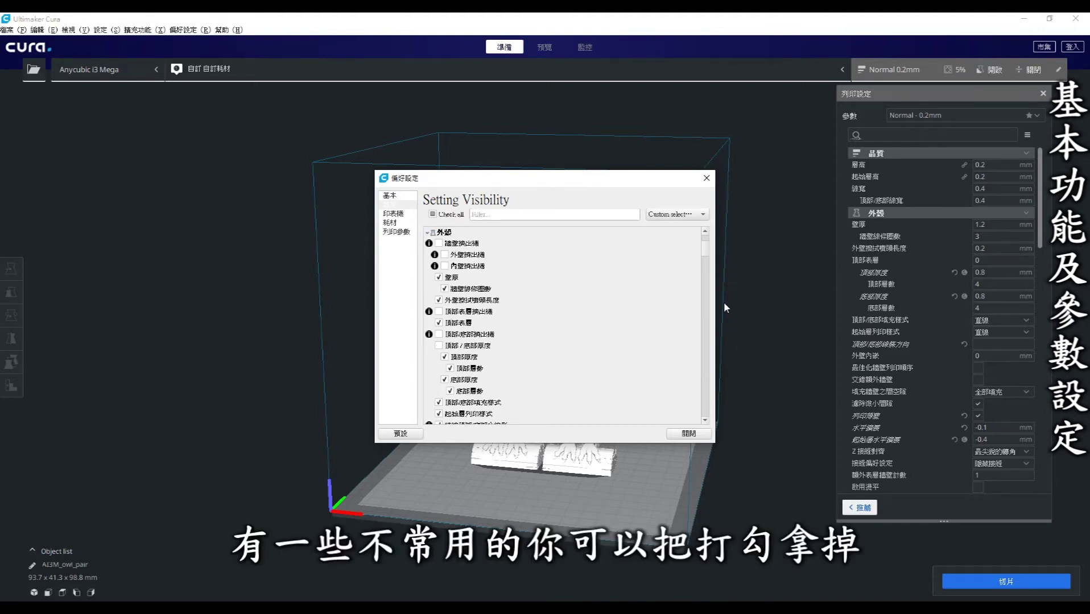
left_click(706, 178)
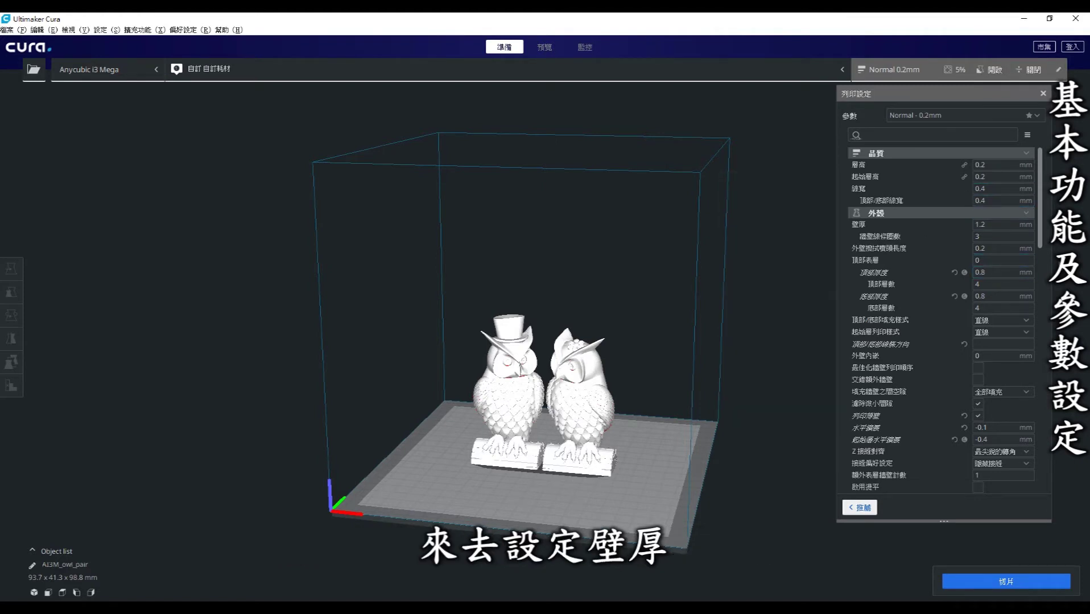
scroll(1042, 236, "down", 1)
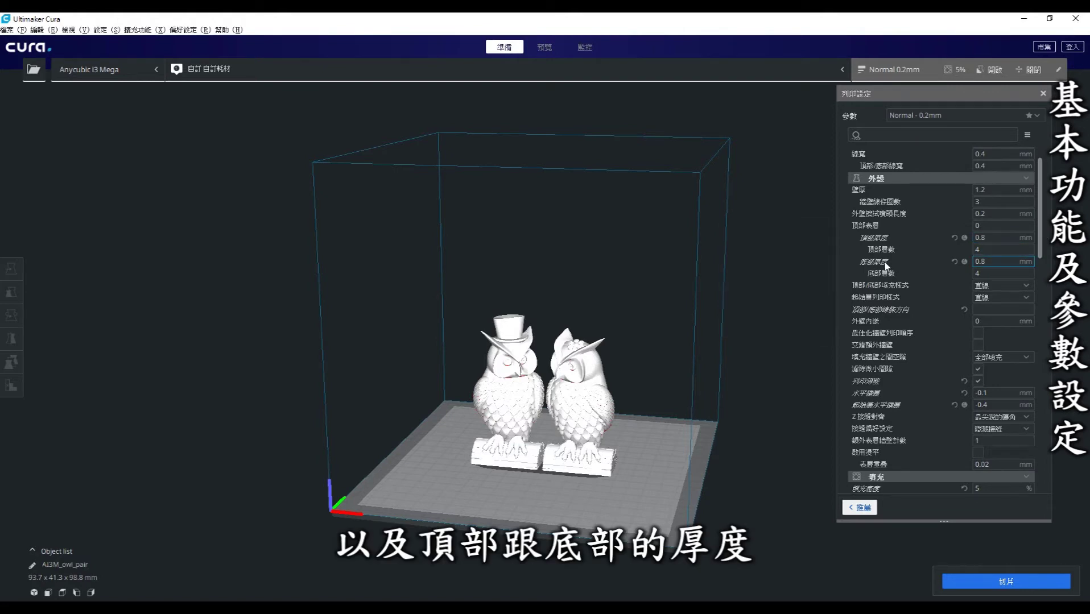
scroll(1040, 241, "up", 3)
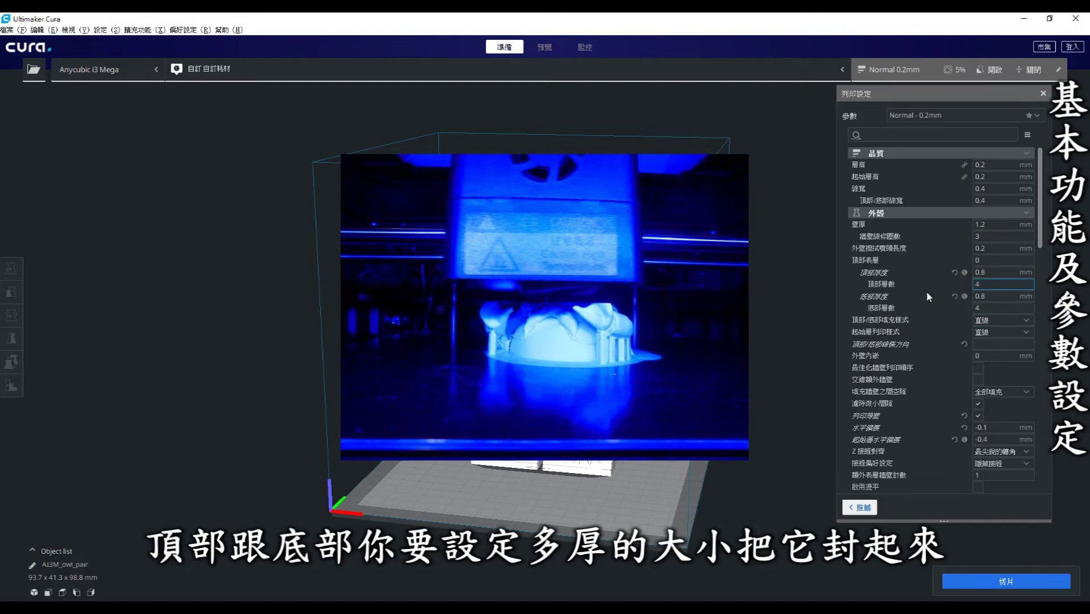
mouse_move(886, 308)
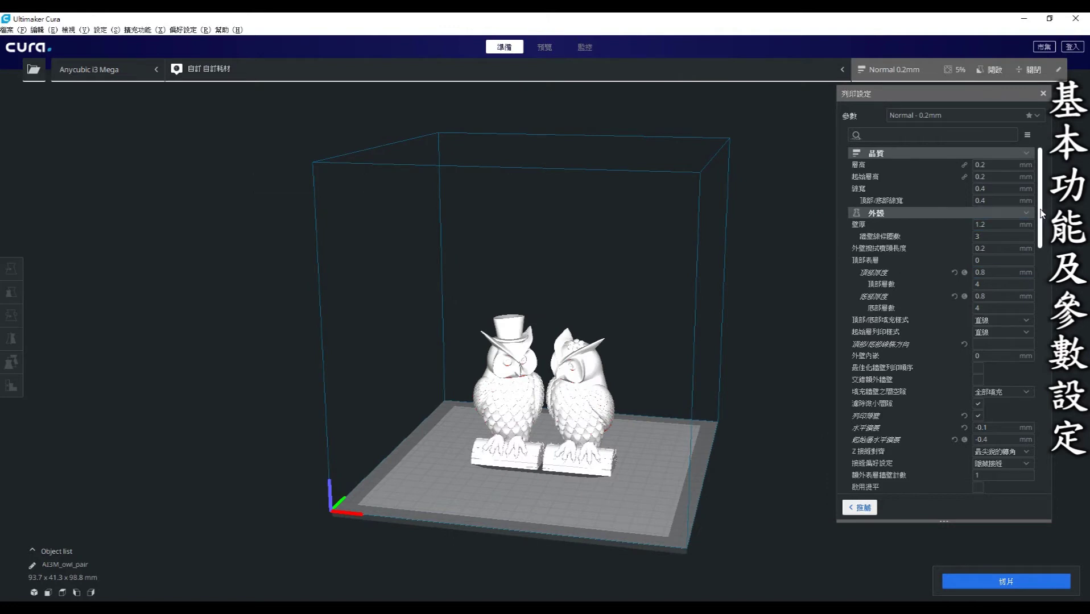
left_click_drag(1040, 214, 1041, 295)
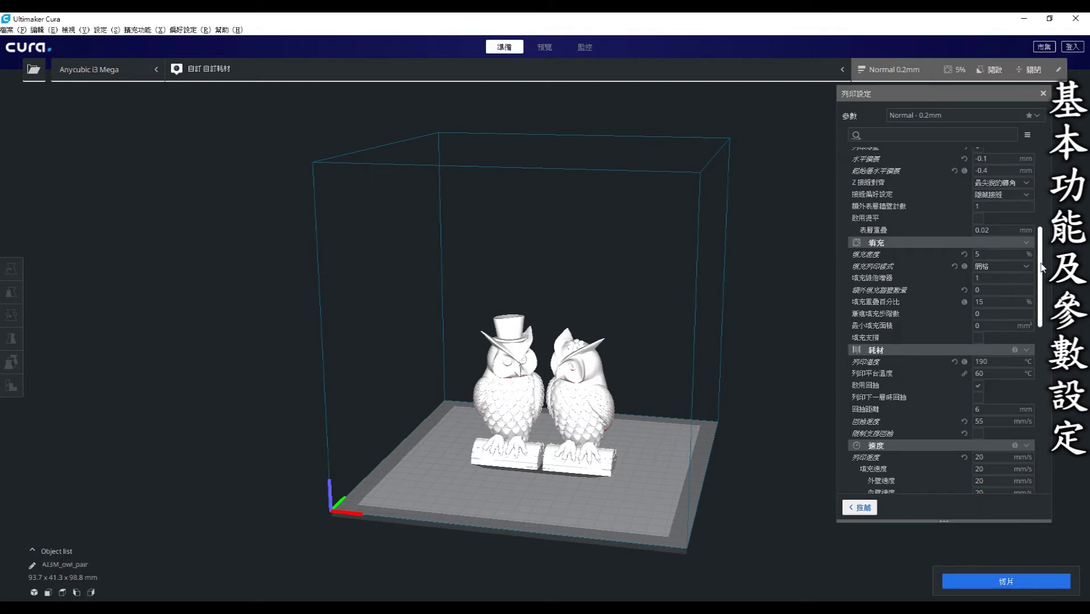
scroll(1040, 290, "down", 2)
scroll(1041, 290, "down", 3)
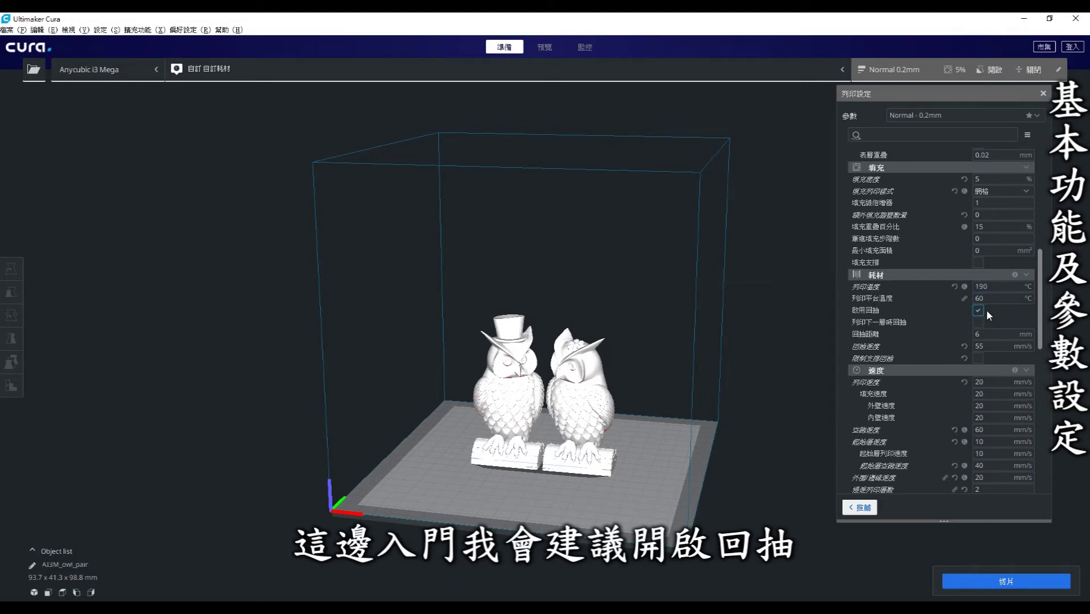
mouse_move(902, 287)
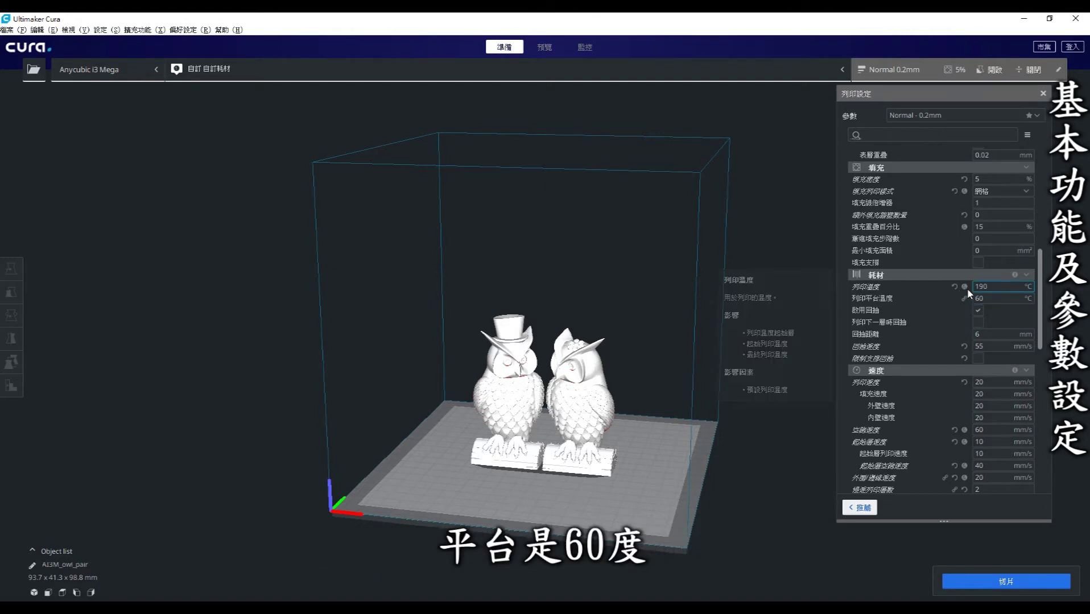
scroll(1041, 301, "down", 2)
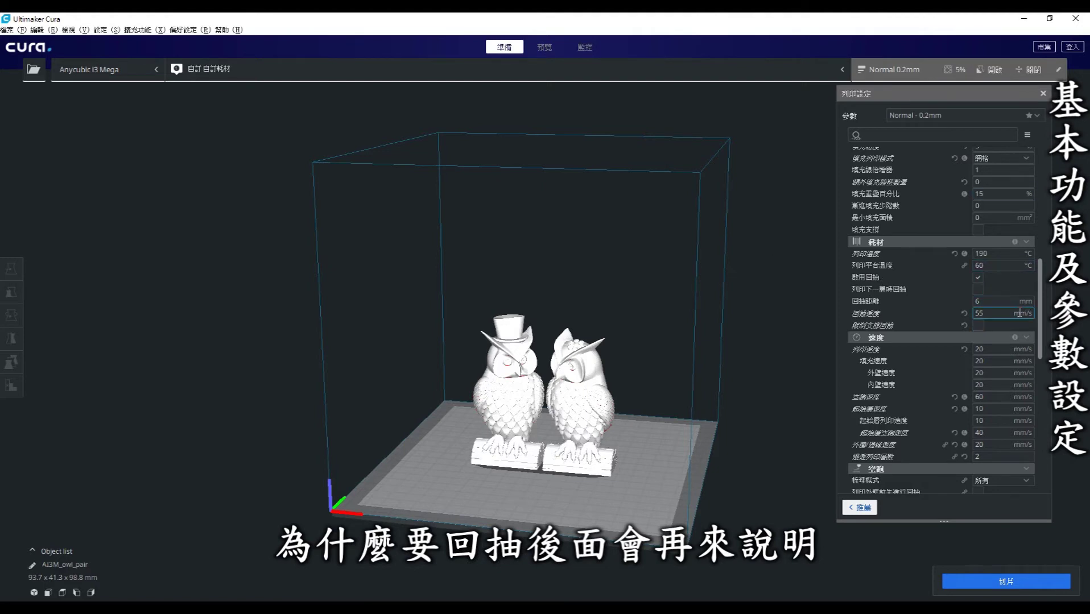
scroll(1042, 296, "down", 3)
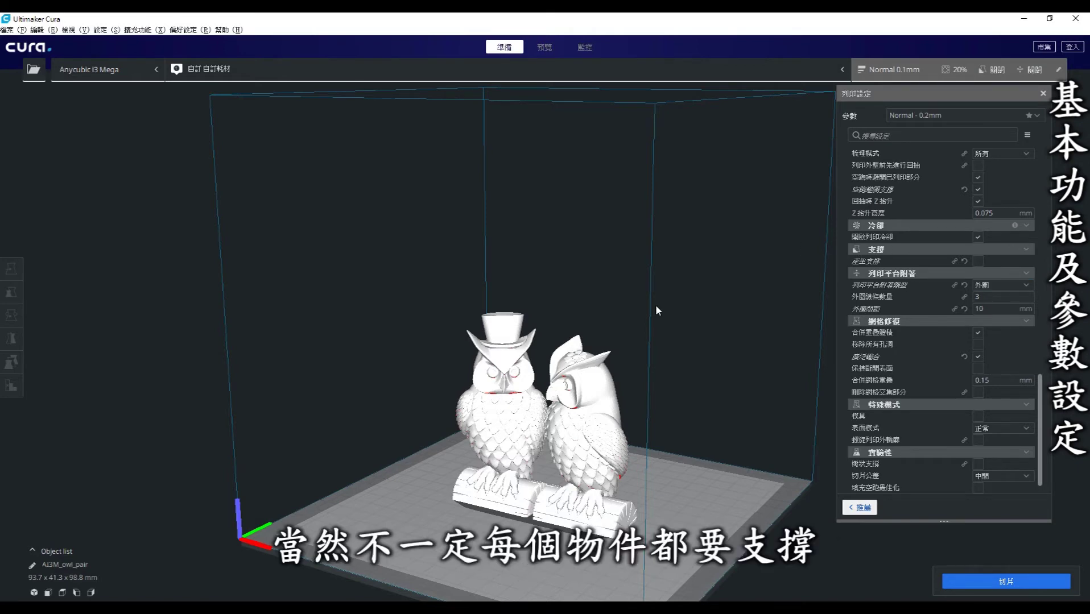
Enable Generate Support and select the 55° support overhang angle value.
mouse_move(637, 311)
right_mouse_down()
mouse_move(665, 290)
mouse_move(709, 292)
mouse_move(675, 305)
right_mouse_up()
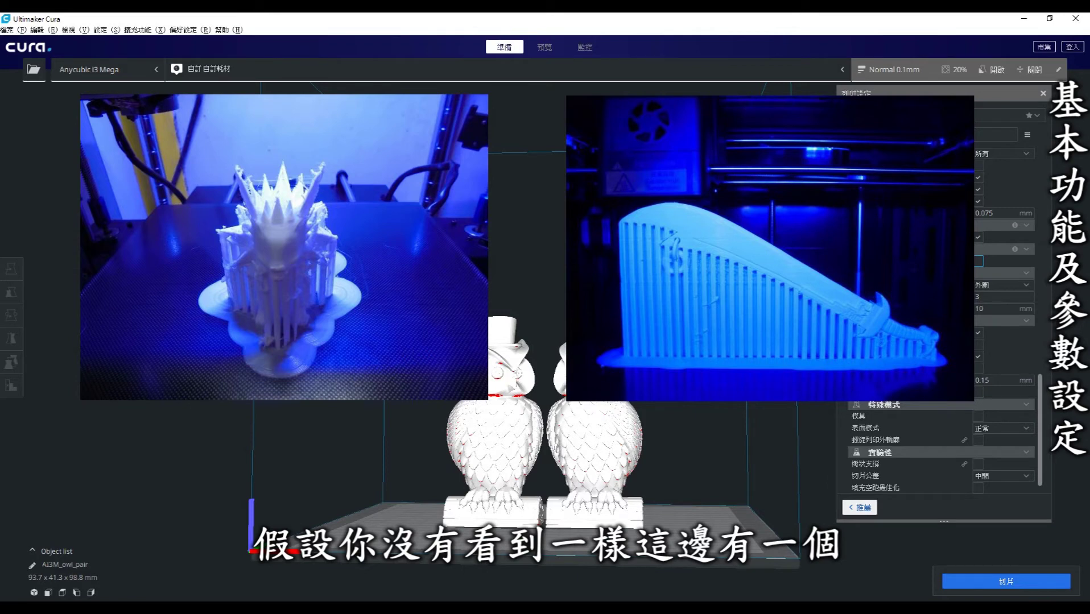
left_click(978, 261)
scroll(1006, 248, "up", 1)
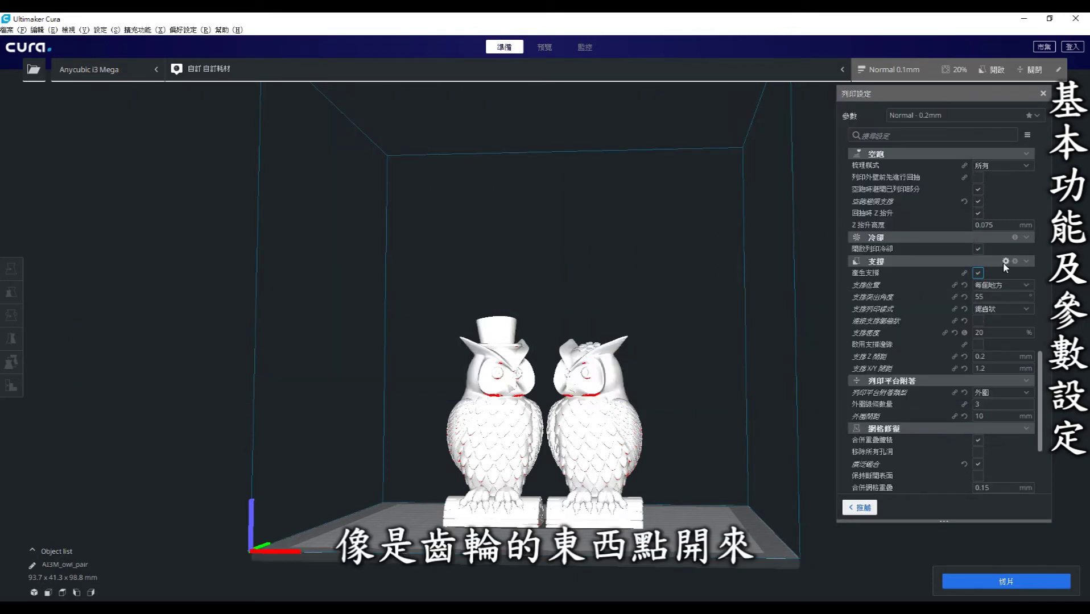
left_click(1005, 262)
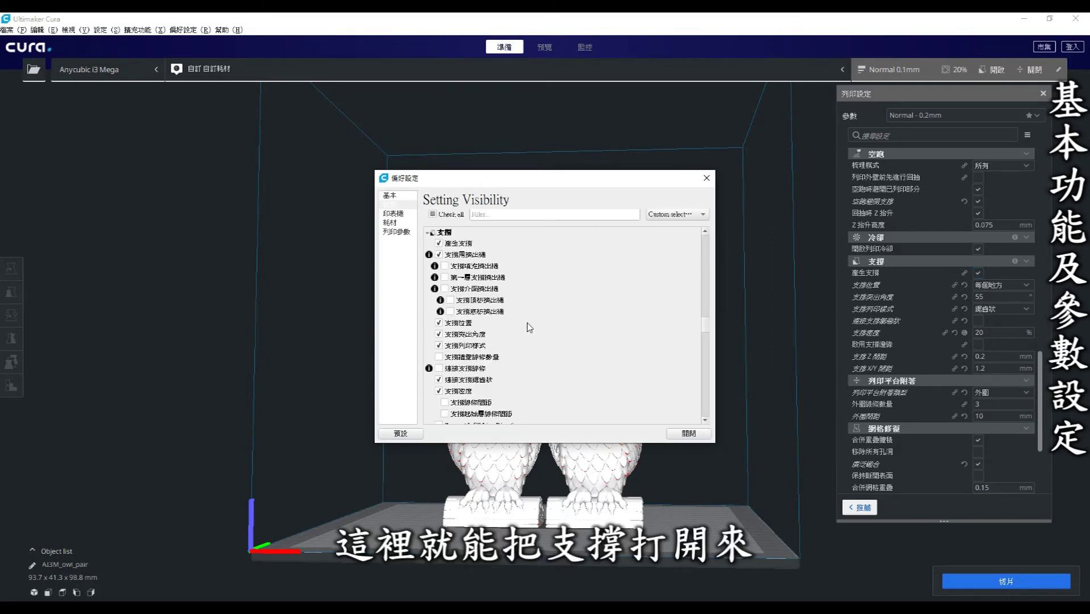
left_click(707, 178)
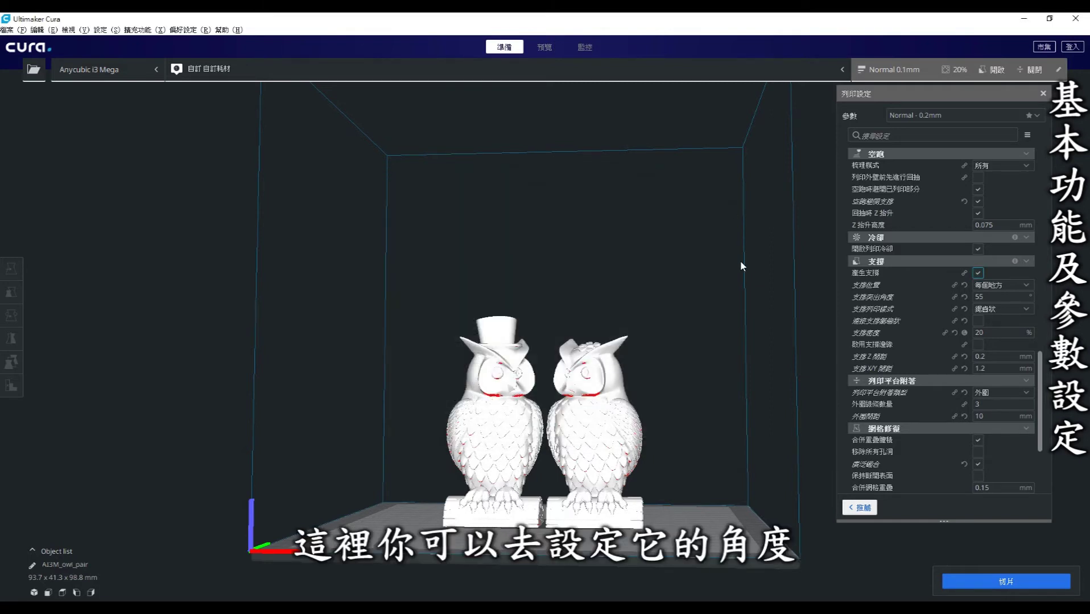
mouse_move(1001, 296)
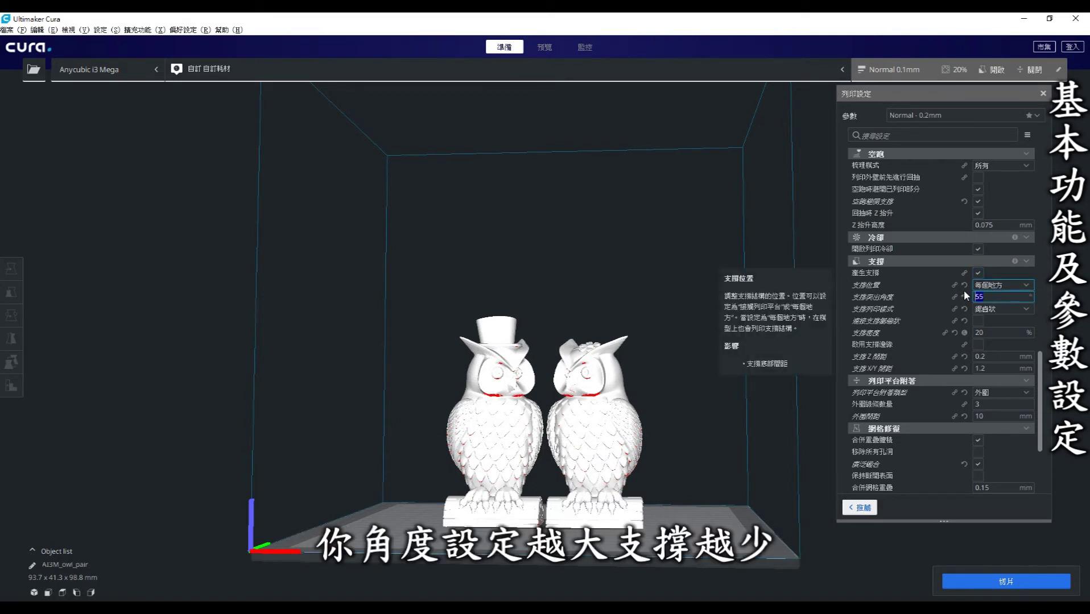
left_click_drag(983, 296, 973, 287)
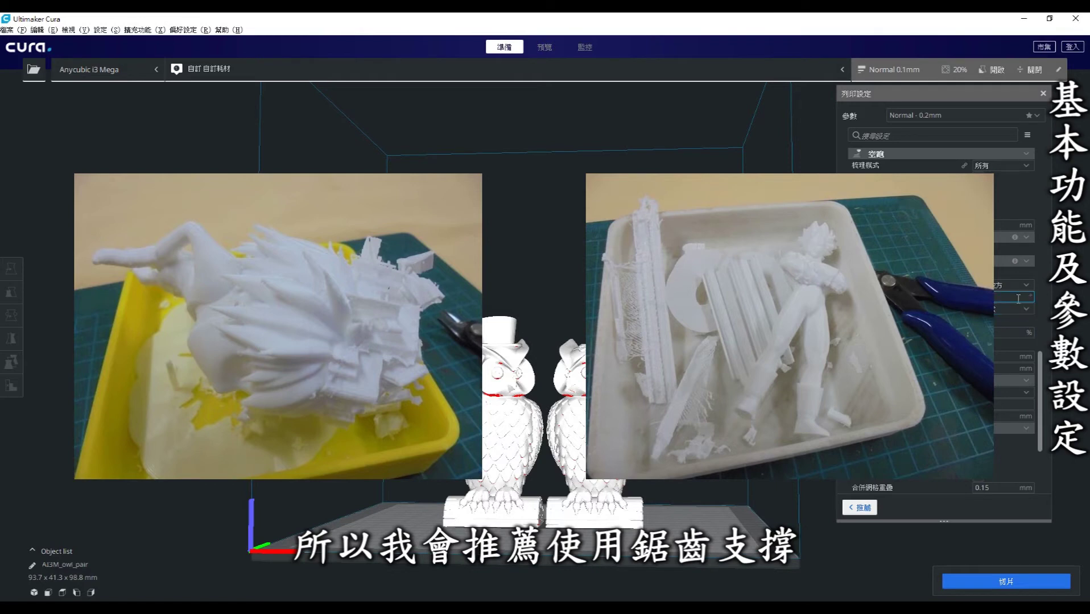
scroll(967, 256, "down", 2)
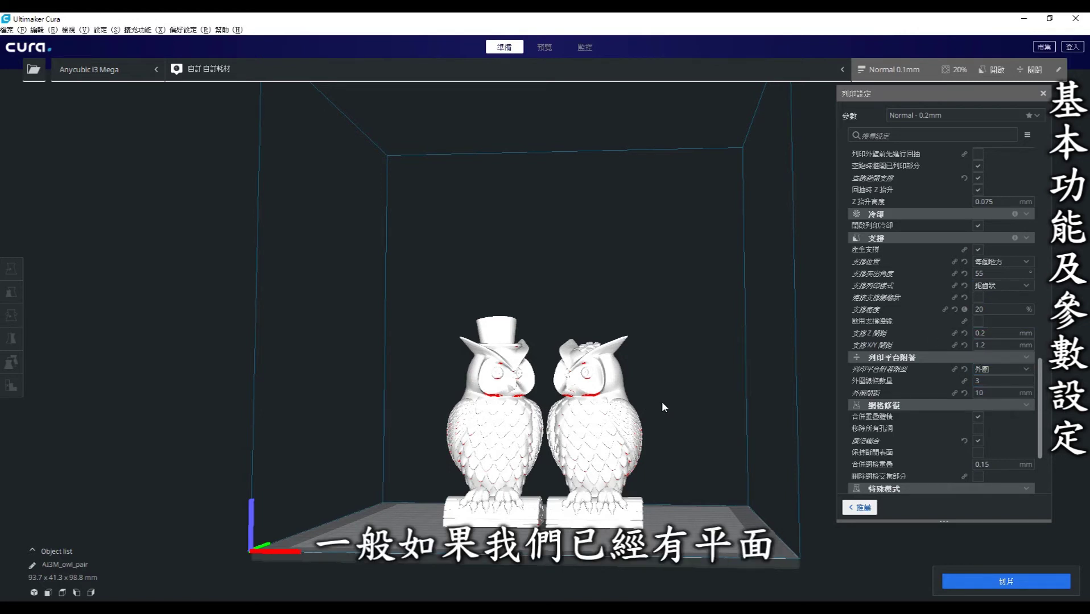
right_click_drag(662, 402, 654, 367)
mouse_move(489, 511)
right_mouse_down()
mouse_move(645, 346)
mouse_move(665, 357)
right_mouse_up()
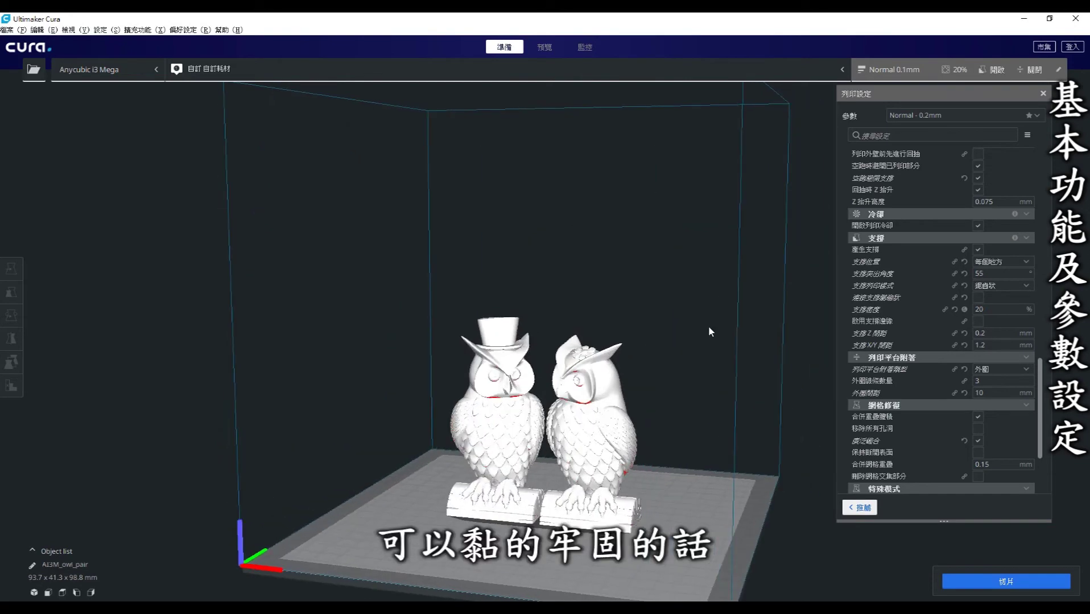
left_click(999, 370)
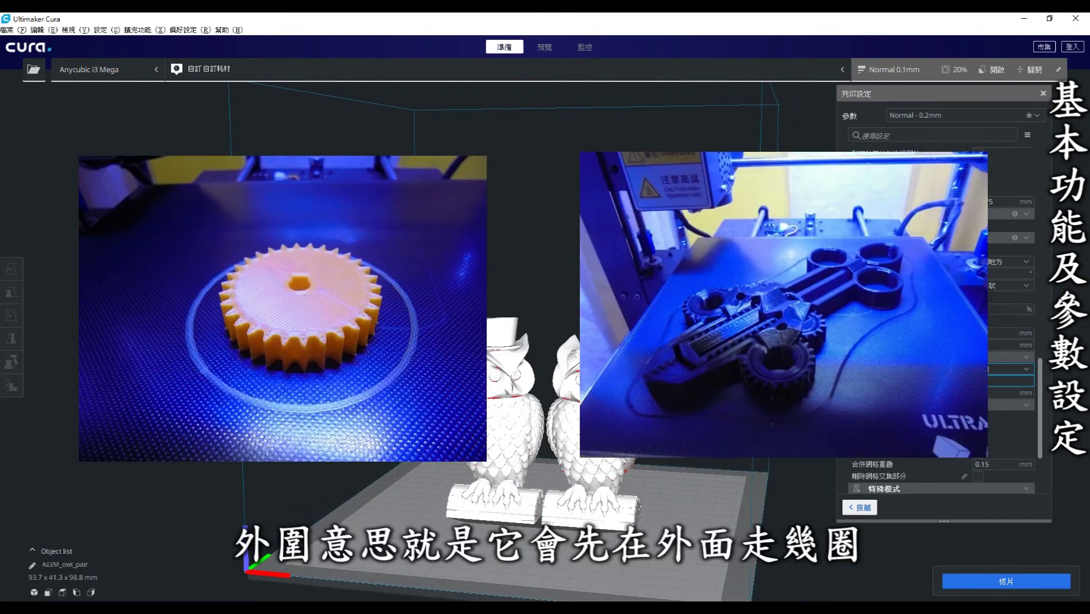
left_click(990, 381)
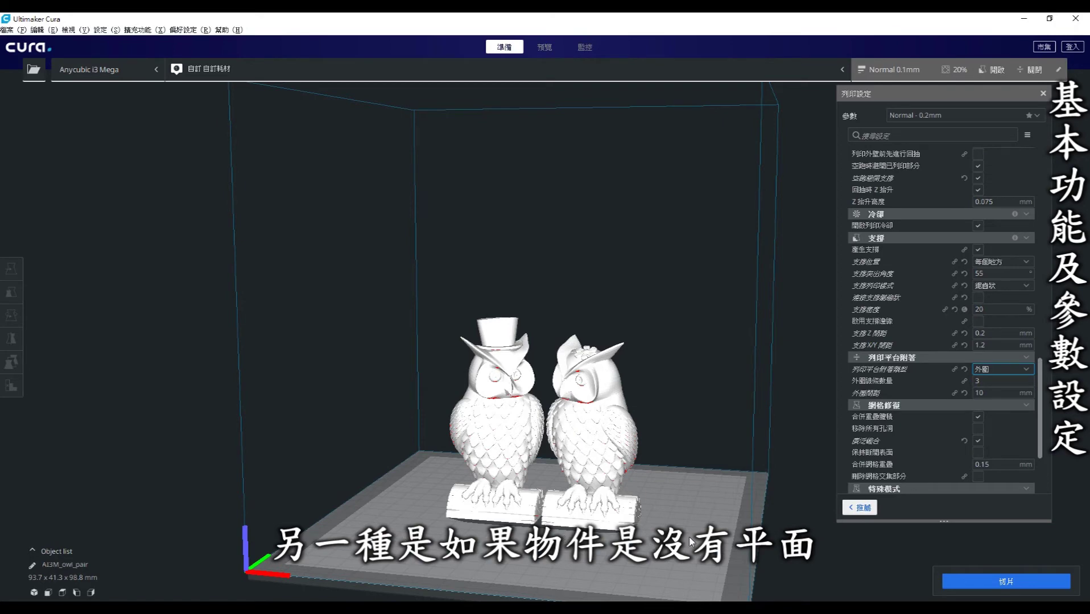
left_click(1000, 369)
left_click(985, 393)
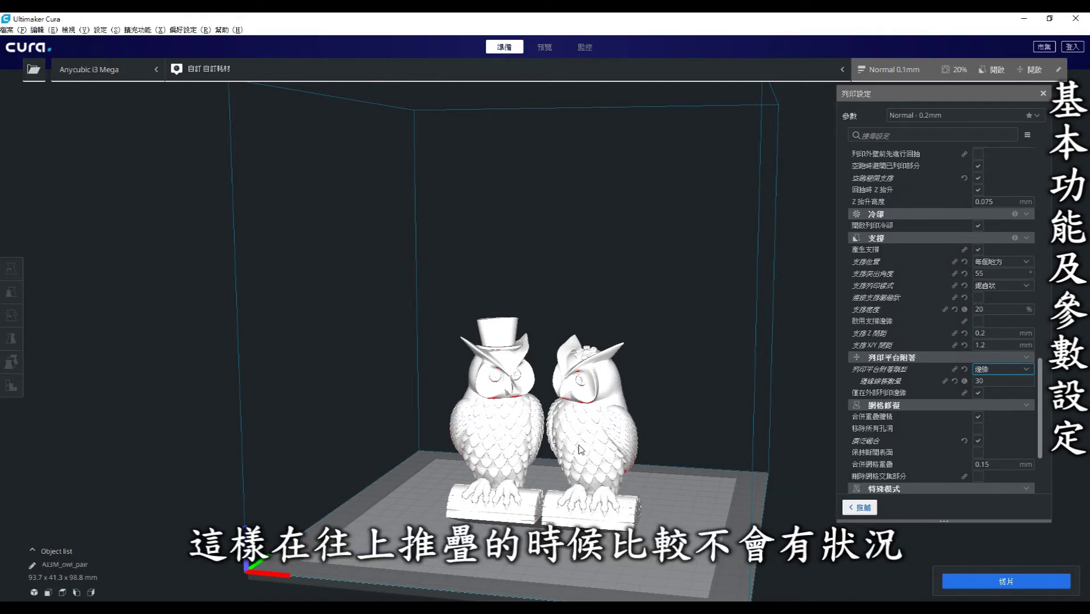
left_click(1004, 370)
left_click(1000, 380)
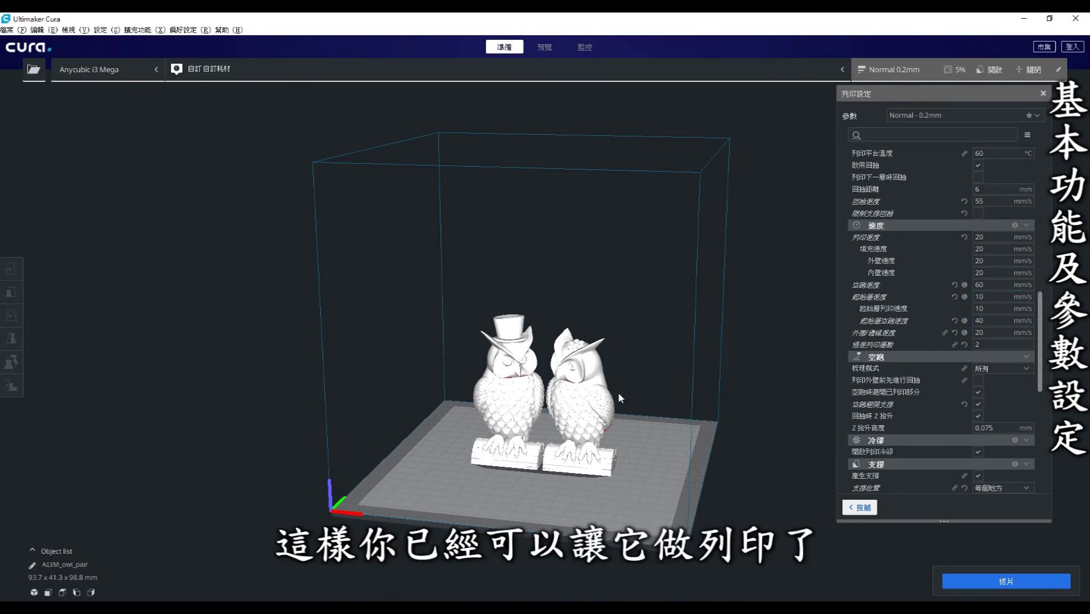
scroll(1036, 286, "up", 5)
scroll(1036, 286, "up", 5)
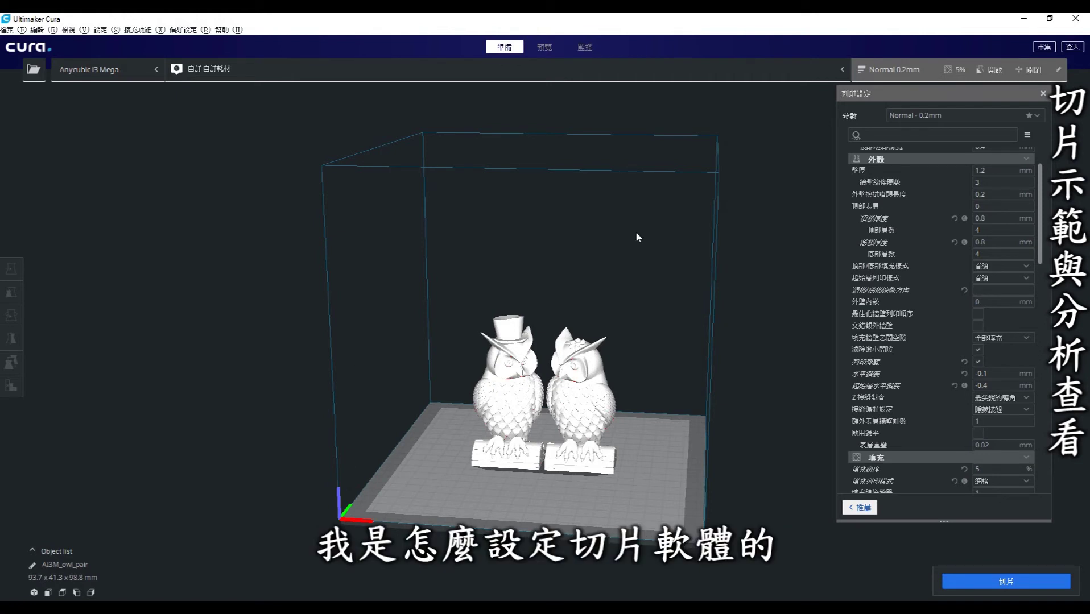
Scale the owl pair uniformly to 60 mm tall, giving 56.9 × 25.1 × 60.0 mm.
left_click(518, 376)
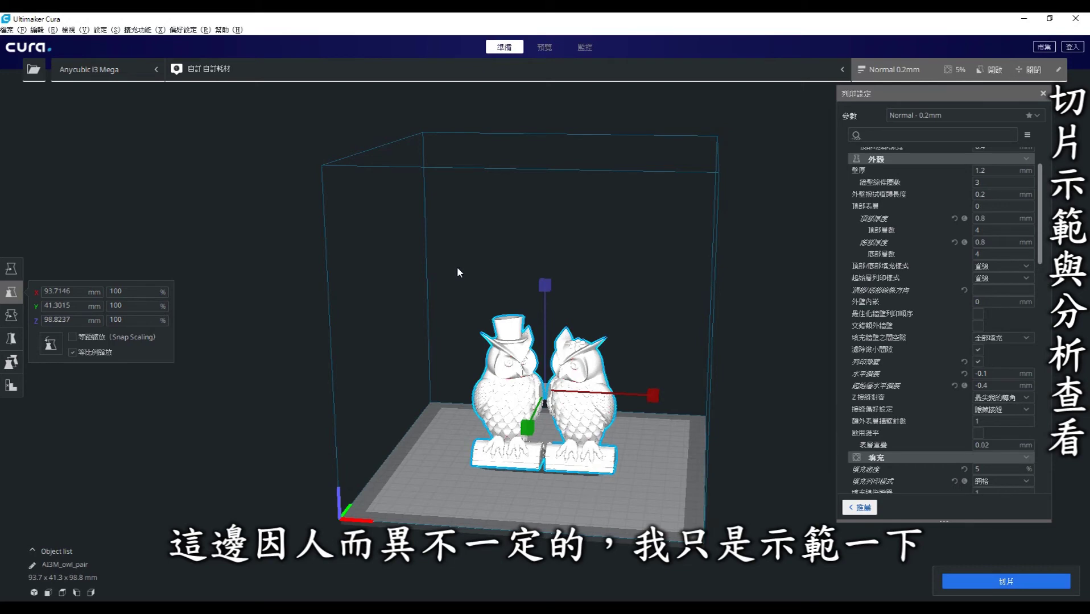
triple_click(68, 319)
type("60")
key("Return")
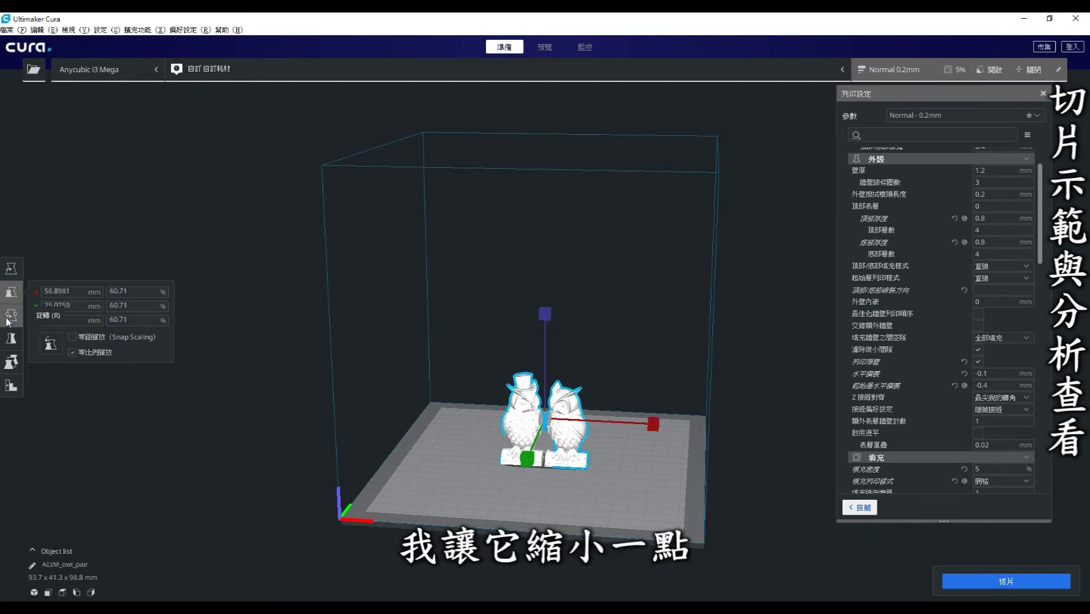
left_click(443, 370)
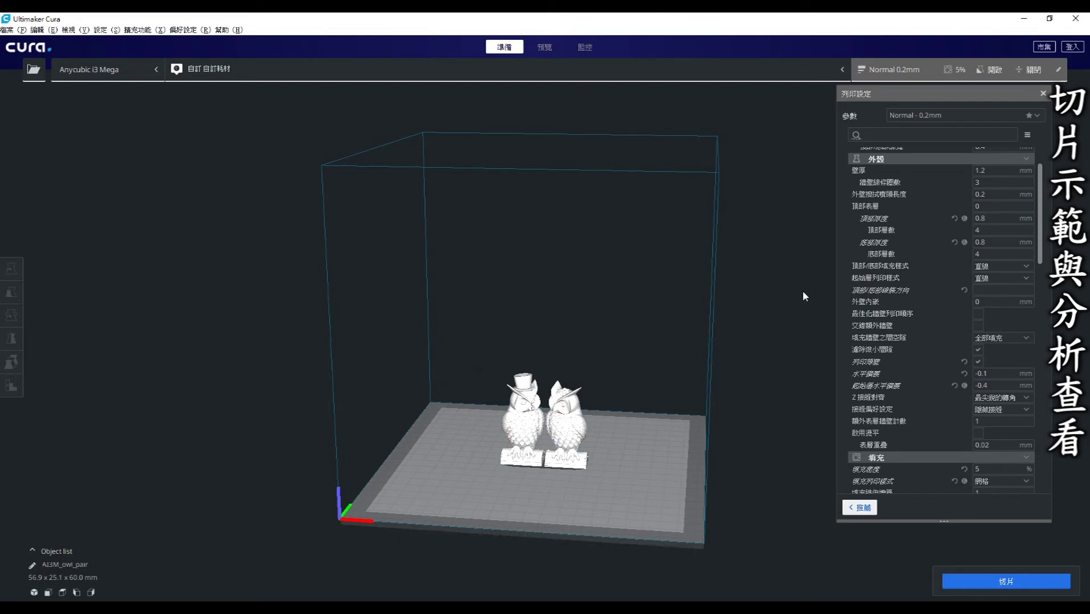
scroll(967, 227, "up", 3)
Set 0.1 mm layer height and 20% infill, checking 190 °C nozzle and 60 °C plate.
key("BackSpace")
type("1")
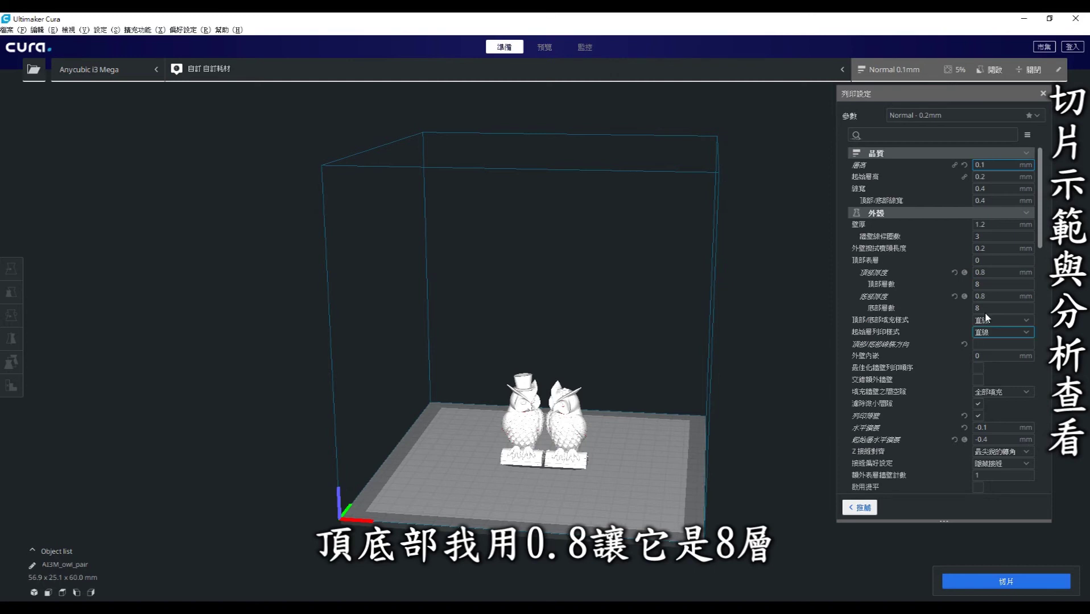
scroll(996, 256, "down", 3)
scroll(1013, 227, "down", 2)
scroll(1045, 188, "up", 5)
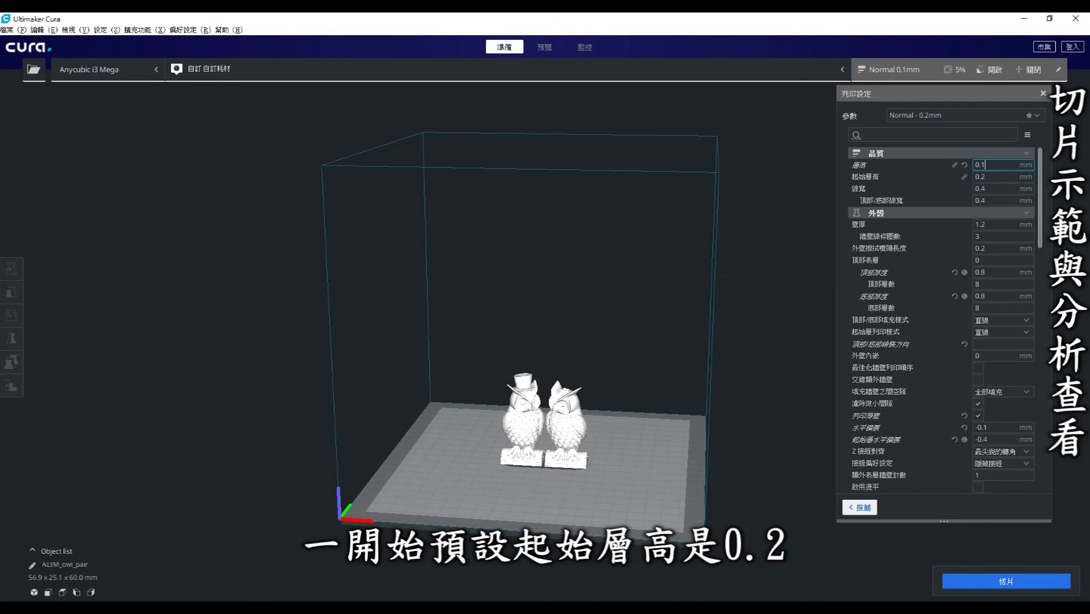
scroll(867, 363, "down", 2)
scroll(867, 363, "down", 2)
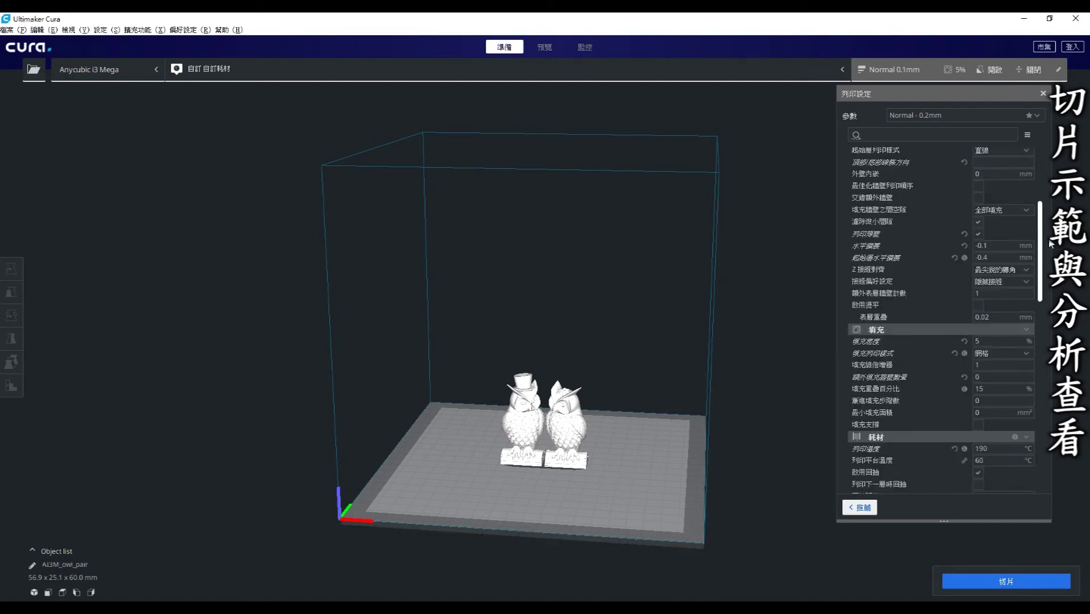
left_click(981, 341)
type("20")
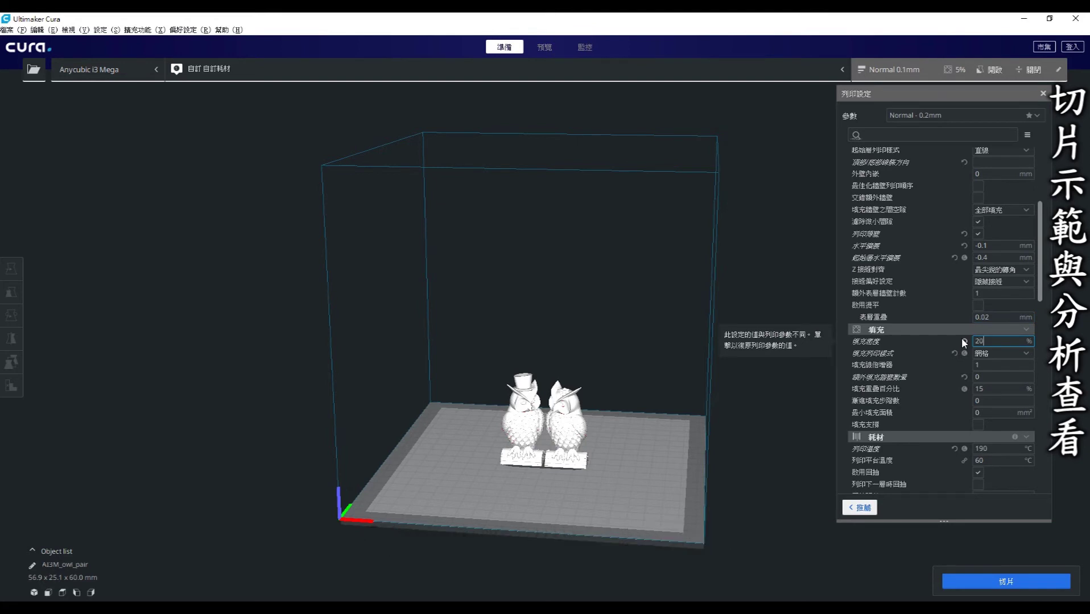
scroll(1041, 273, "down", 3)
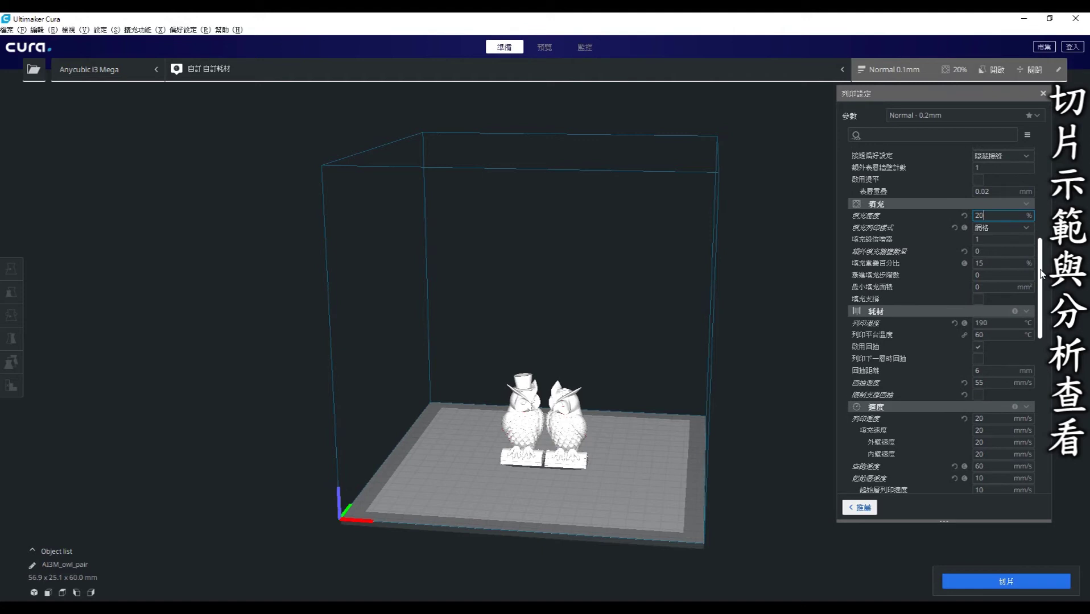
scroll(1042, 274, "down", 1)
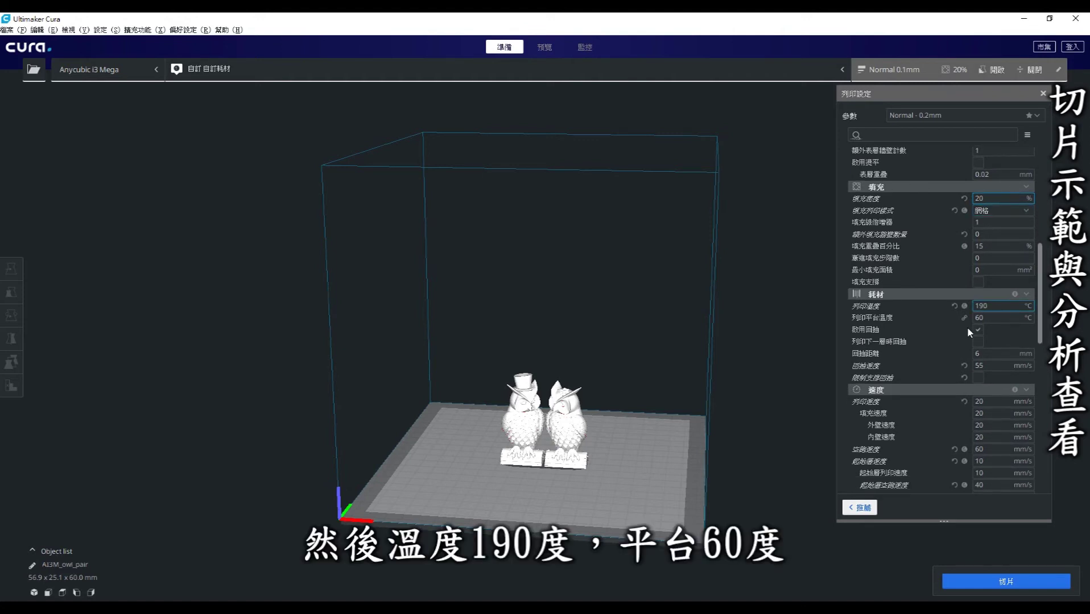
left_click(996, 317)
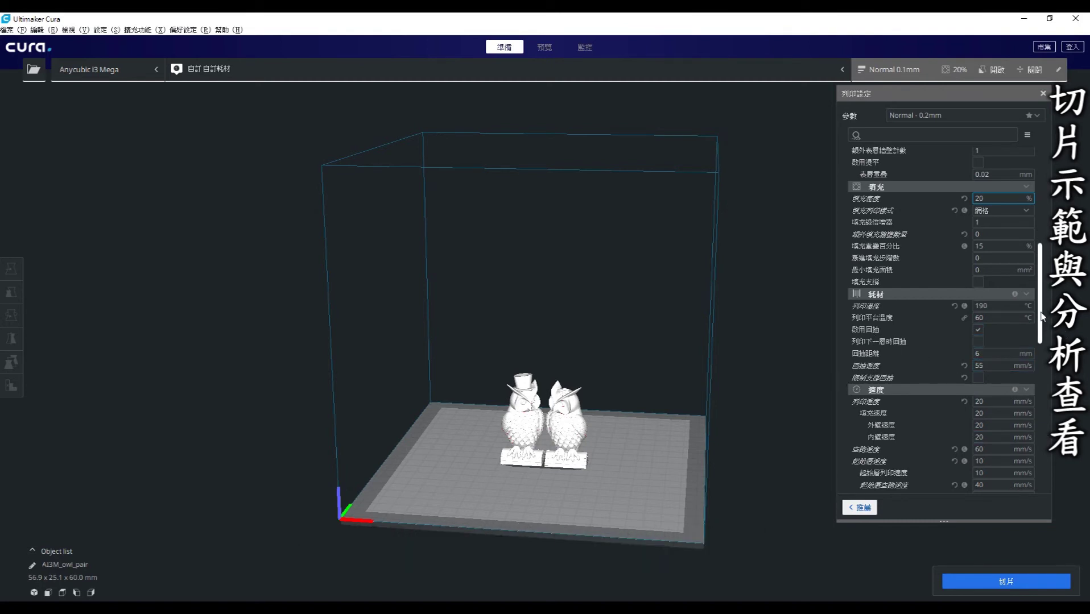
Disable support, use a 3-line skirt for adhesion, and slice the owl pair.
left_click_drag(1042, 317, 1042, 347)
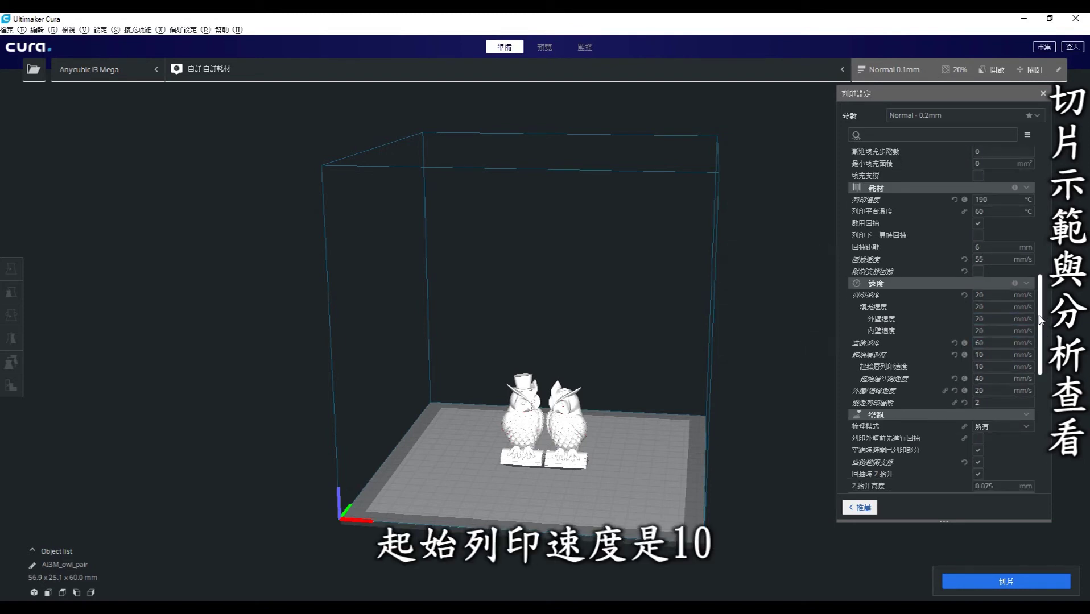
scroll(1040, 319, "down", 3)
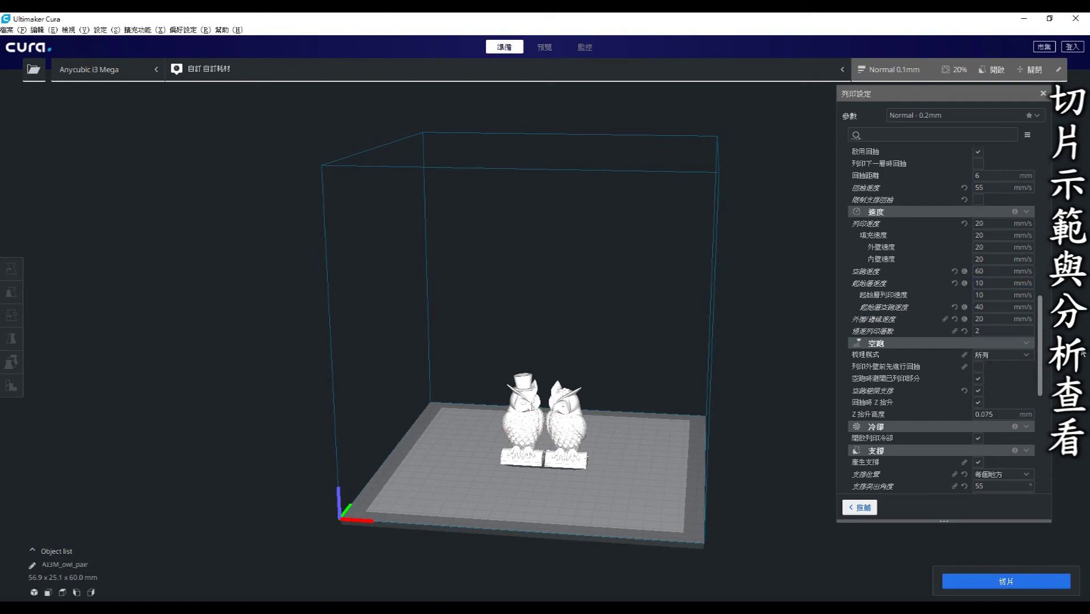
left_click_drag(1043, 328, 1046, 377)
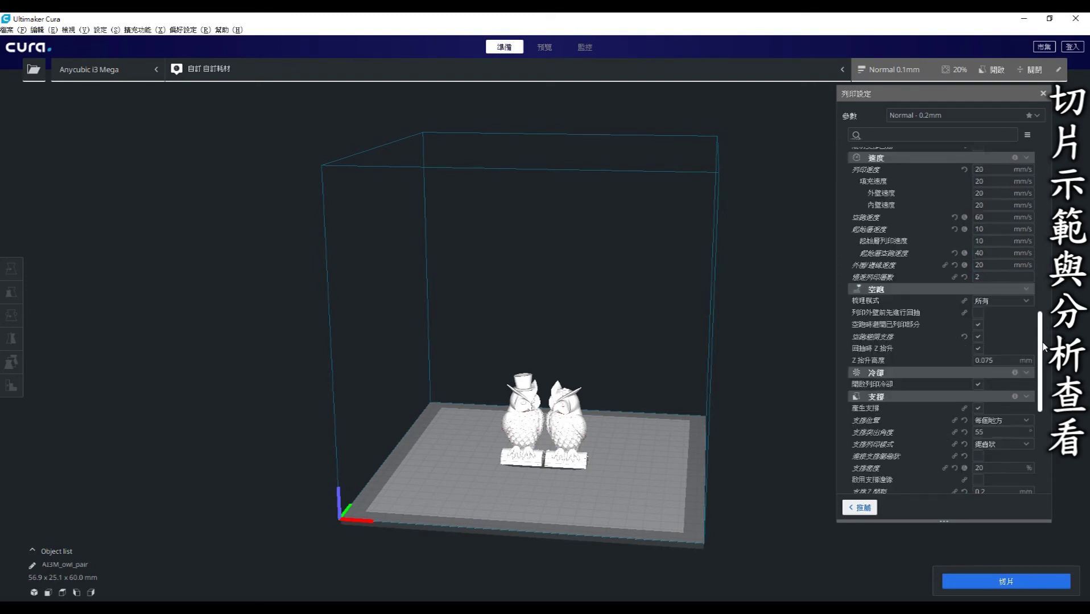
scroll(1045, 377, "down", 1)
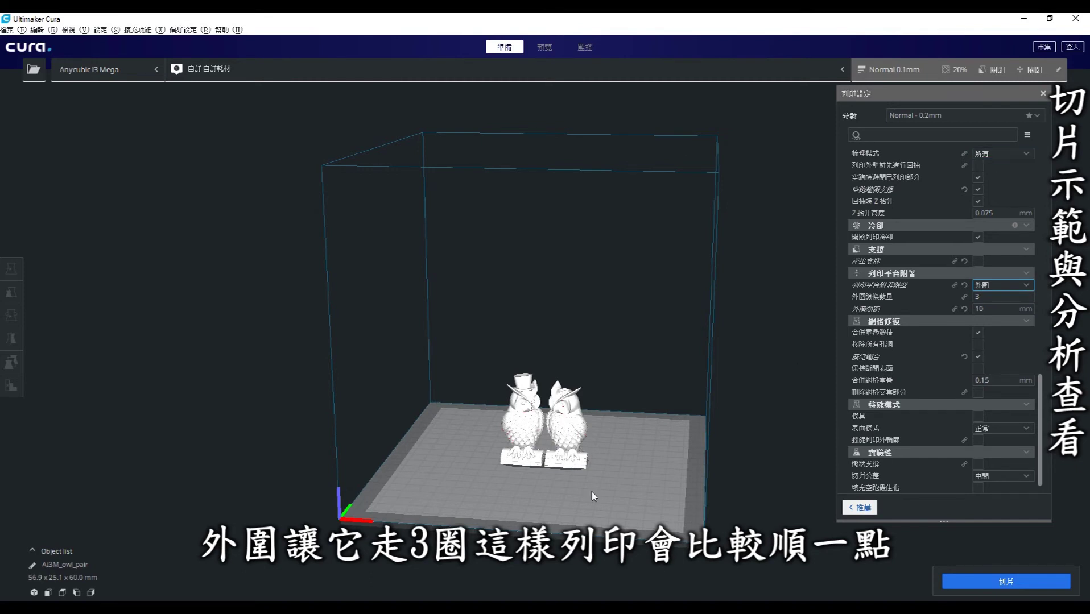
left_click(1010, 582)
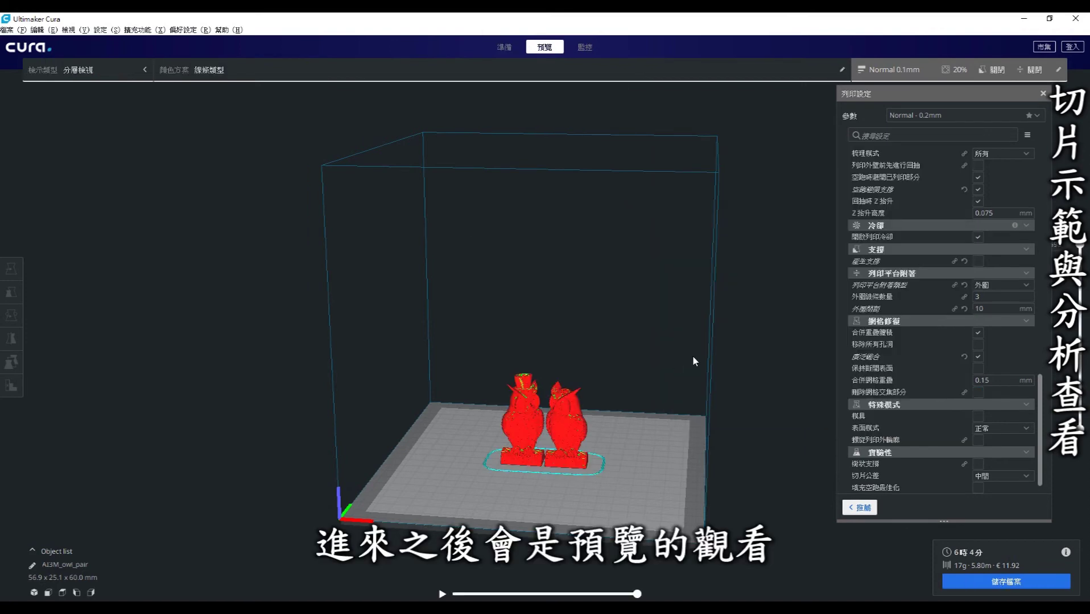
Orbit the sliced owl pair to a higher view and expand the preview view types.
mouse_move(653, 346)
right_mouse_down()
mouse_move(632, 390)
mouse_move(615, 384)
mouse_move(620, 478)
mouse_move(590, 501)
mouse_move(445, 354)
right_mouse_up()
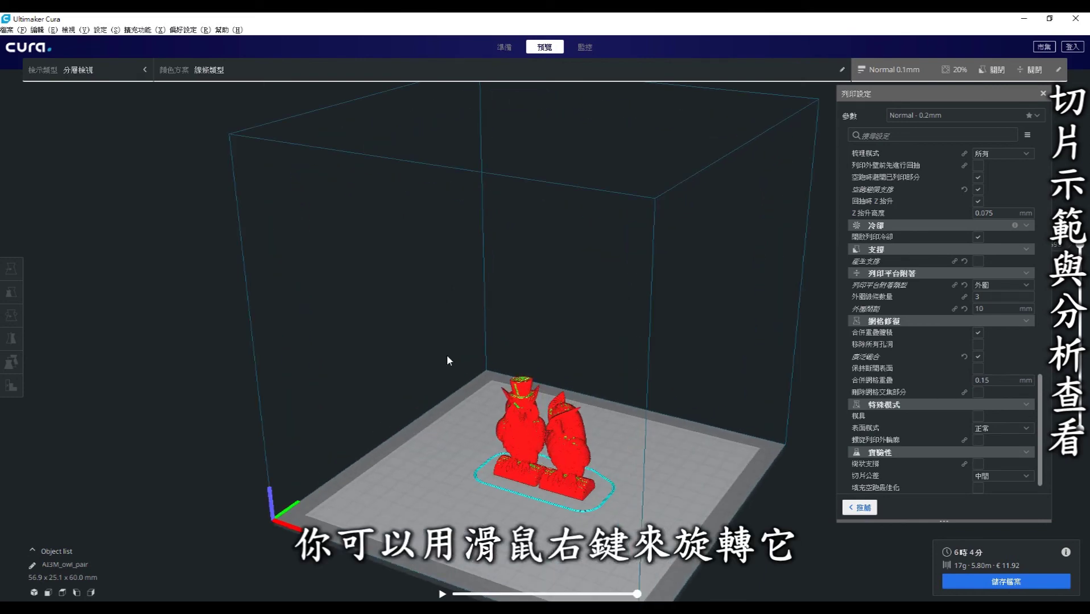
left_click(143, 71)
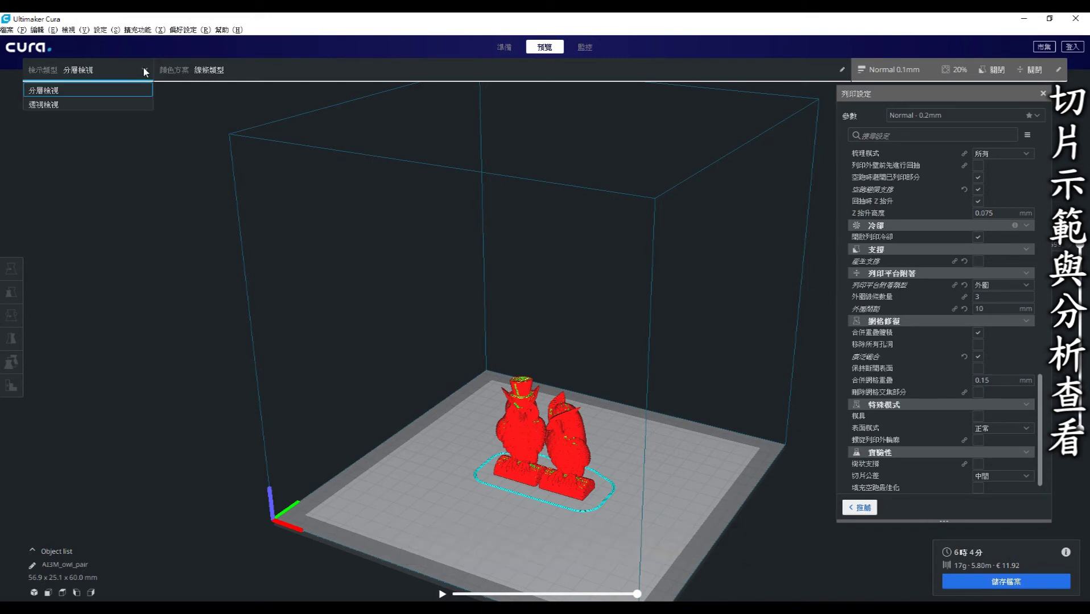
Show the Line Type colour legend and lower the layer slider to cut away the owl tops.
left_click(220, 71)
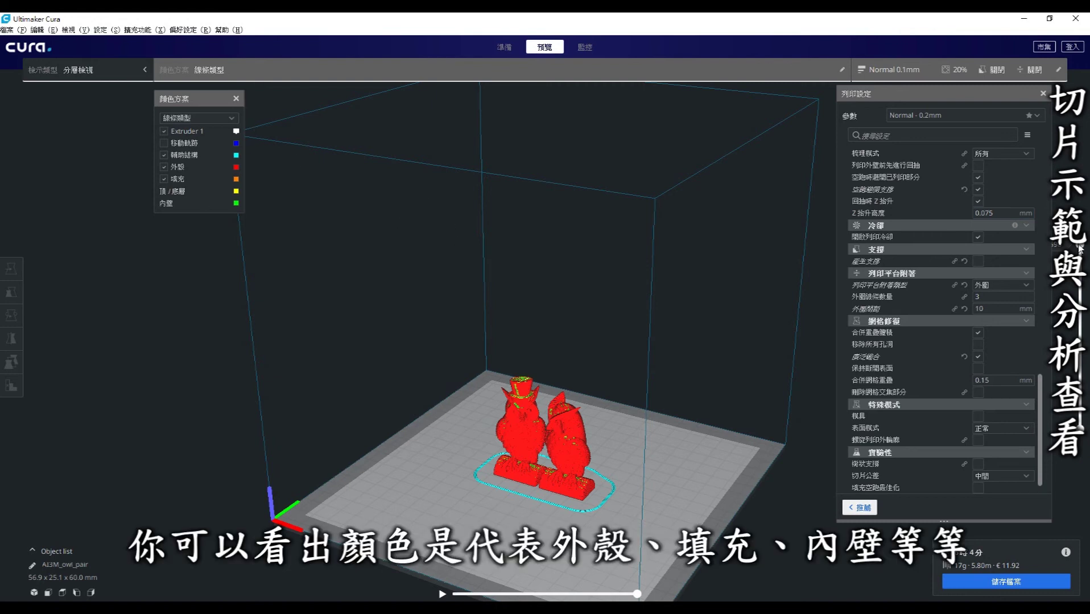
mouse_move(1079, 249)
left_mouse_down()
mouse_move(1083, 418)
mouse_move(1082, 218)
left_mouse_up()
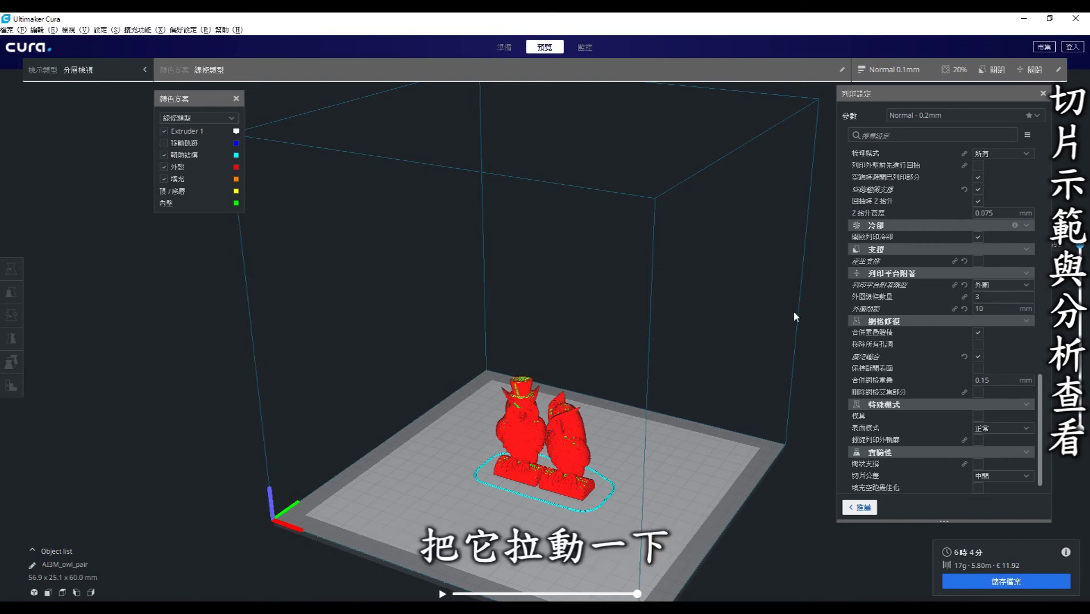
Zoom in, face the owls head-on, and step the layer preview down to expose infill.
scroll(543, 439, "down", 3)
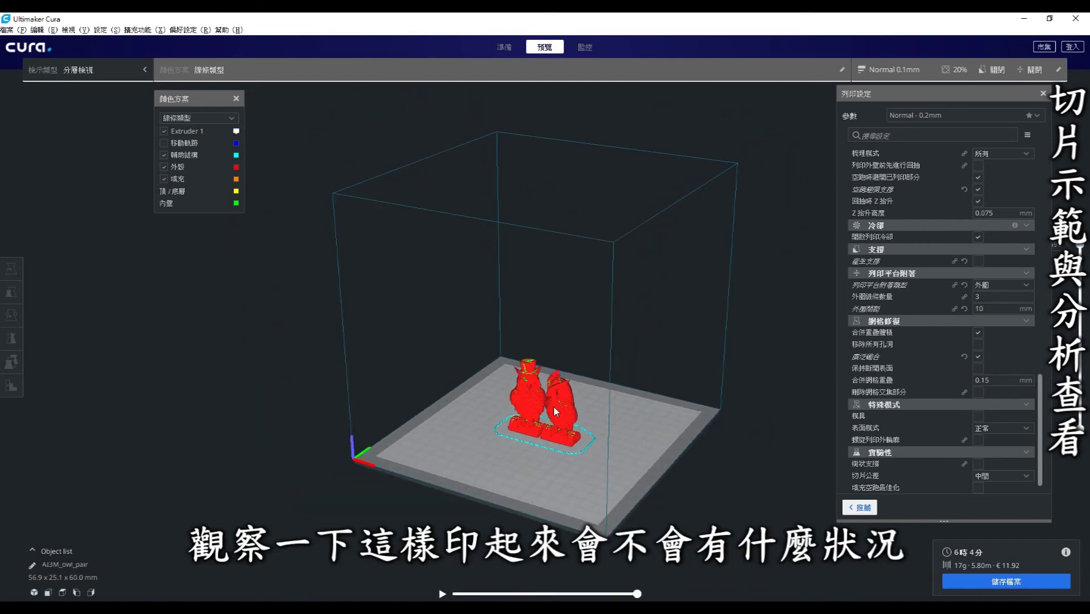
scroll(553, 407, "up", 1)
scroll(569, 415, "up", 2)
scroll(586, 423, "up", 2)
scroll(600, 432, "up", 1)
right_click_drag(600, 432, 659, 414)
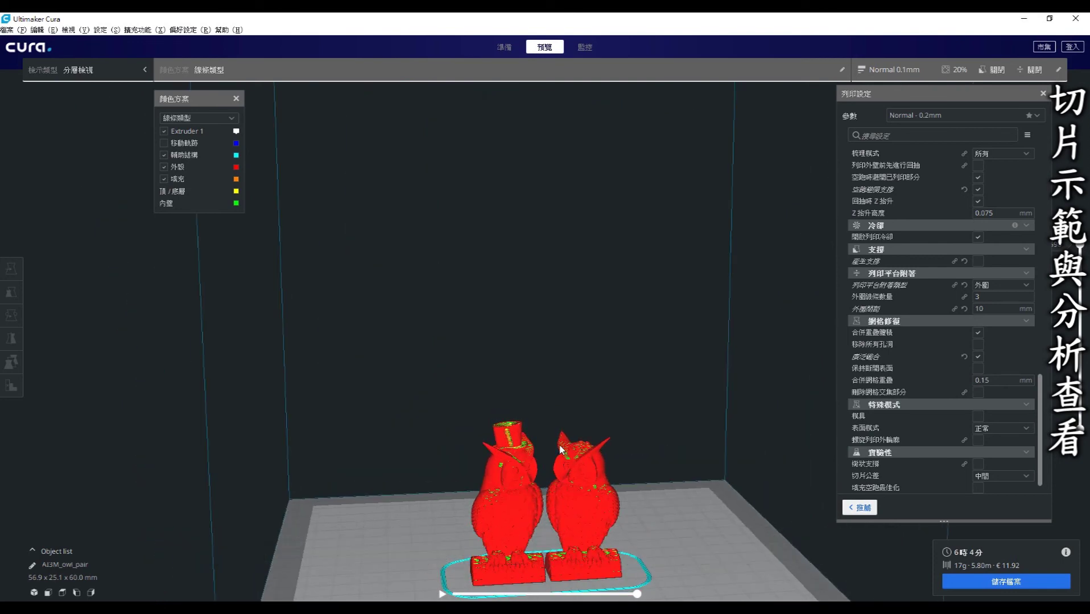
key("Down")
key("Down")
key("Down")
key("Down")
key("Down")
key("Down")
key("Down")
key("Down")
key("Down")
key("Down")
key("Down")
key("Down")
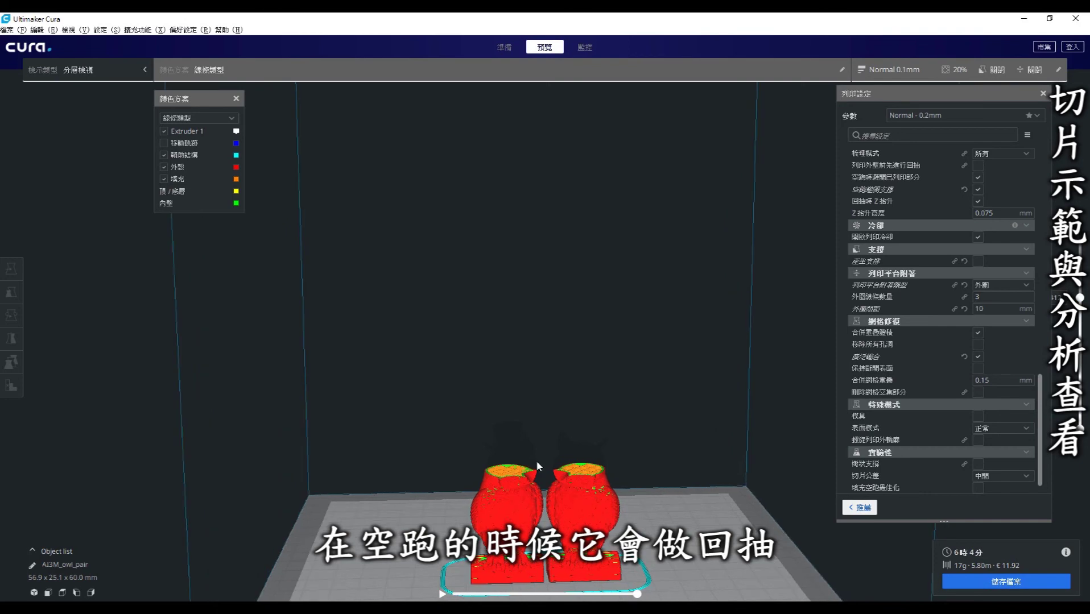
Inspect the sliced owl pair in layer preview, raising the layer slider and orbiting around the owls.
right_click_drag(587, 481, 602, 481)
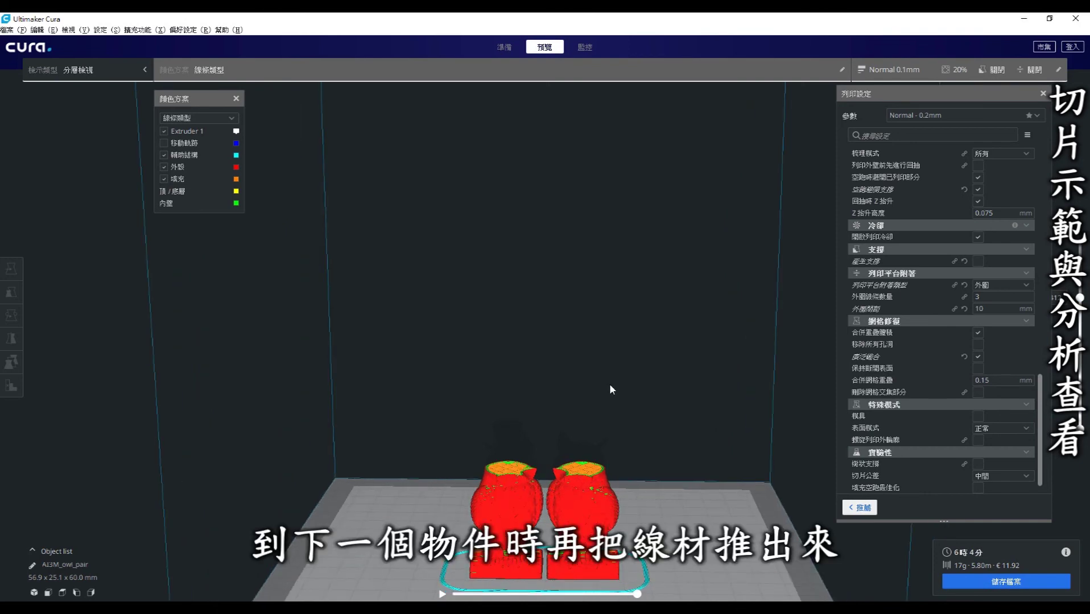
left_click_drag(1080, 297, 1087, 218)
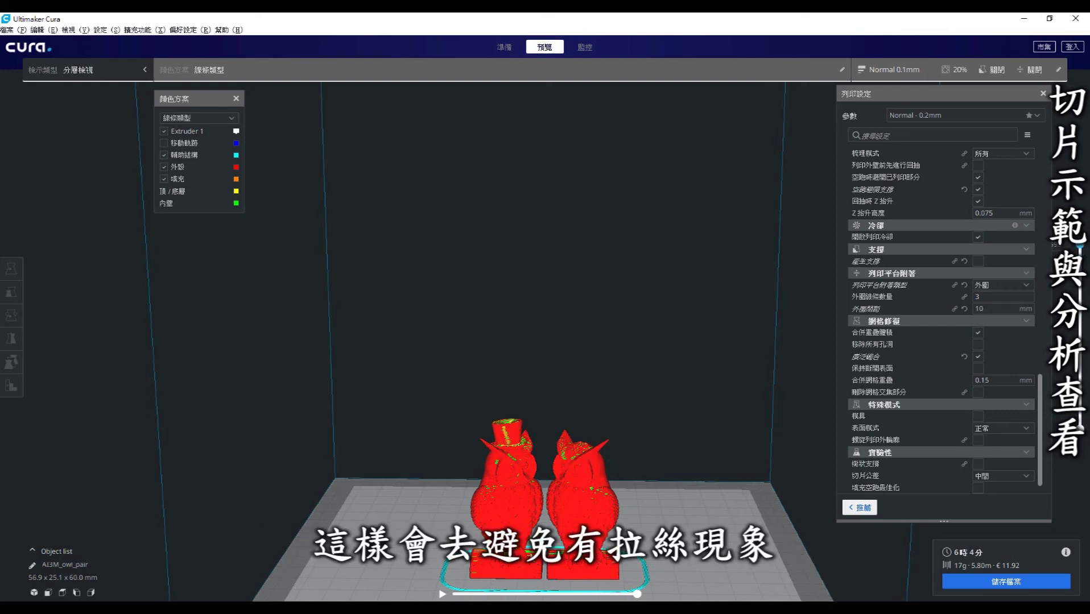
right_click_drag(683, 513, 455, 444)
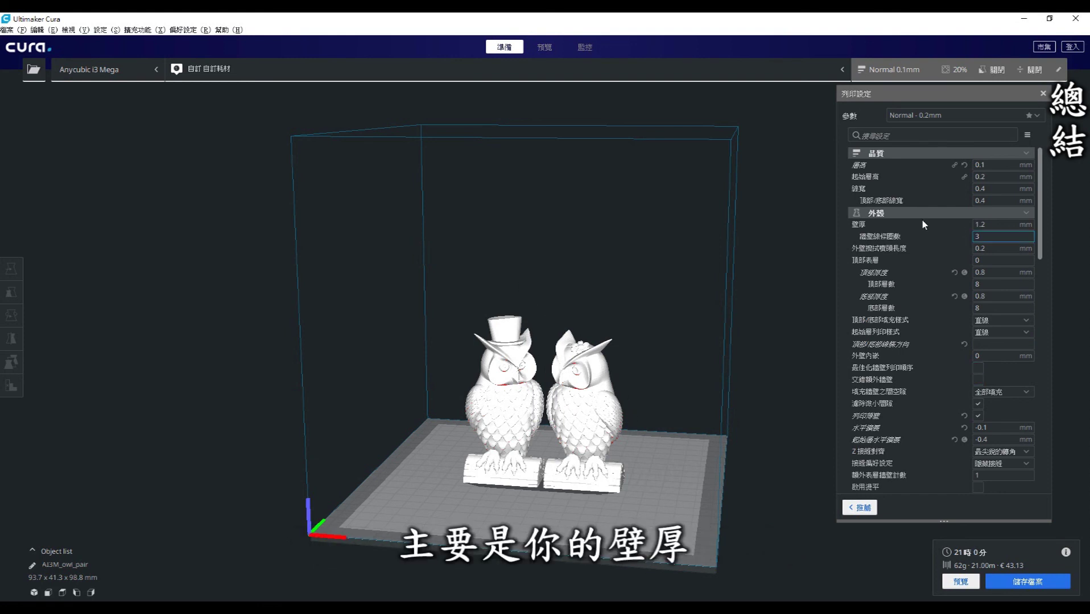
mouse_move(889, 225)
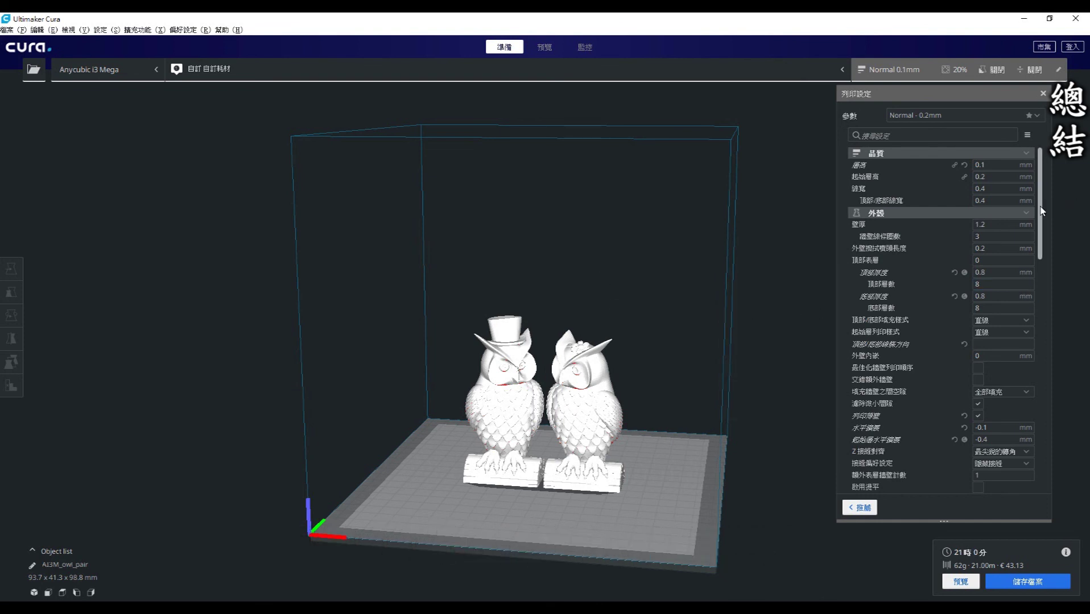
scroll(1031, 264, "down", 3)
scroll(1031, 264, "down", 2)
scroll(1031, 263, "down", 3)
scroll(1032, 263, "down", 3)
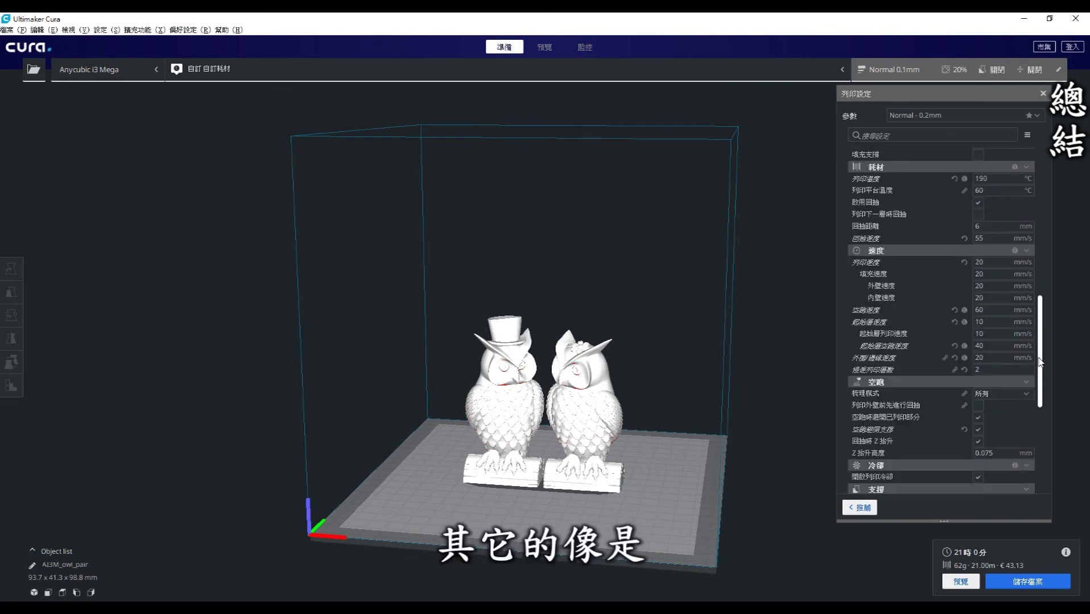
scroll(1031, 264, "down", 3)
left_click_drag(1036, 381, 1046, 445)
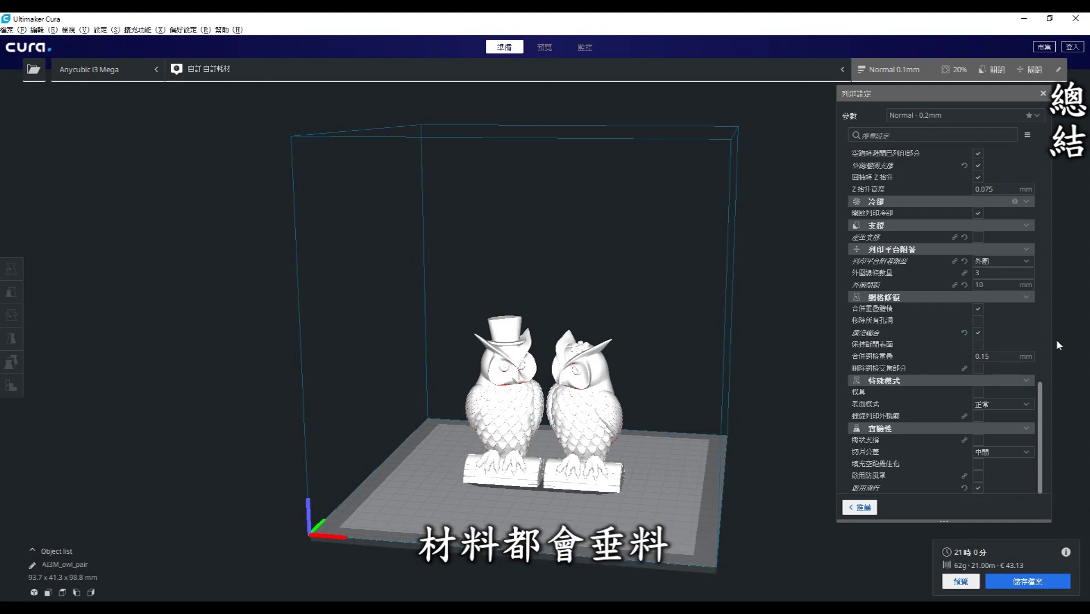
left_click_drag(1042, 403, 1043, 251)
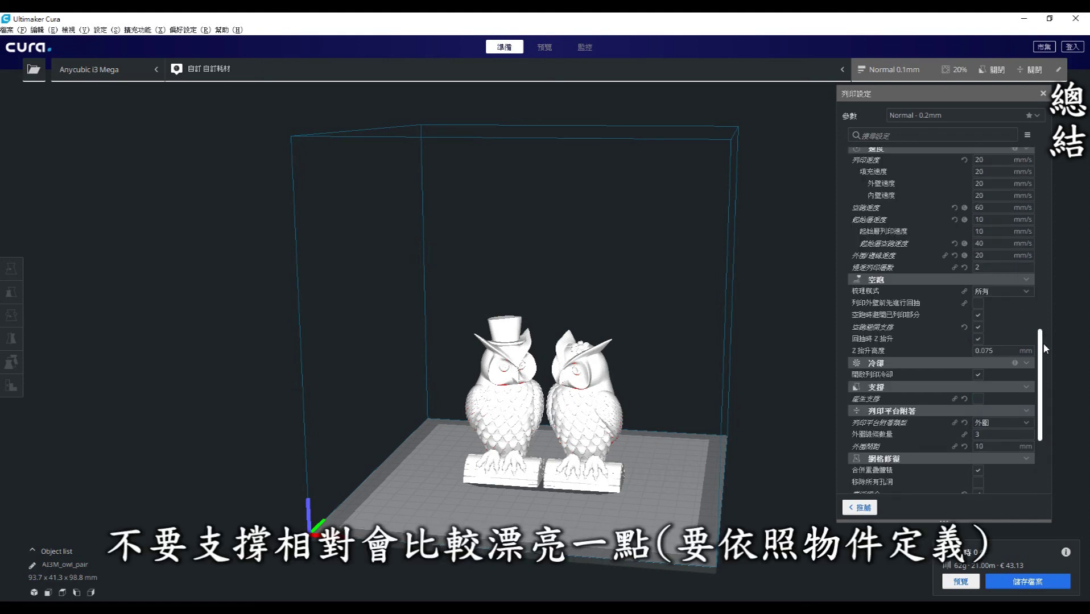
left_click_drag(1043, 251, 1041, 154)
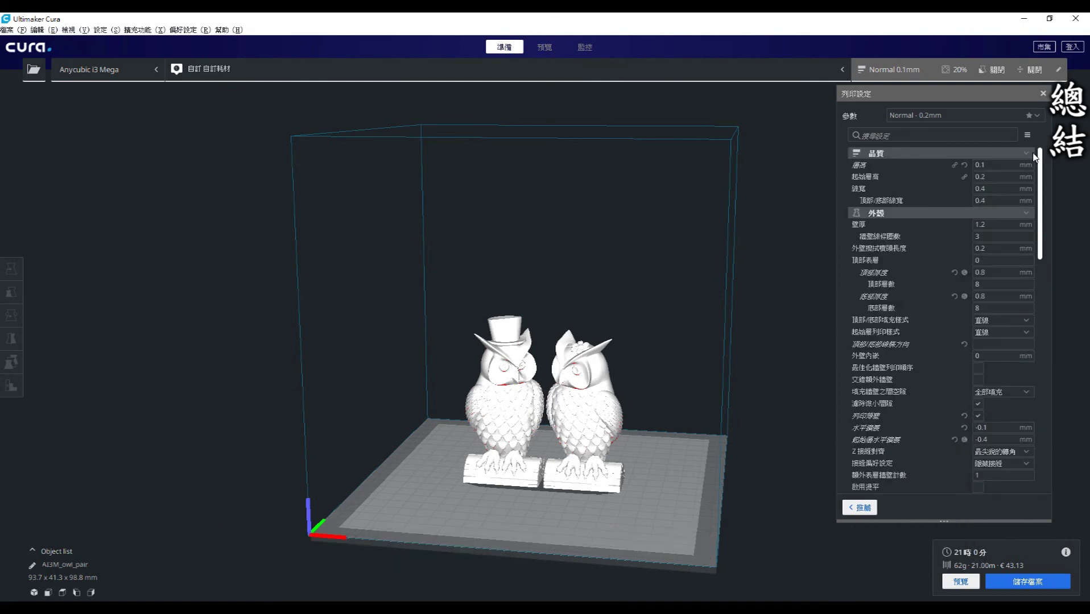